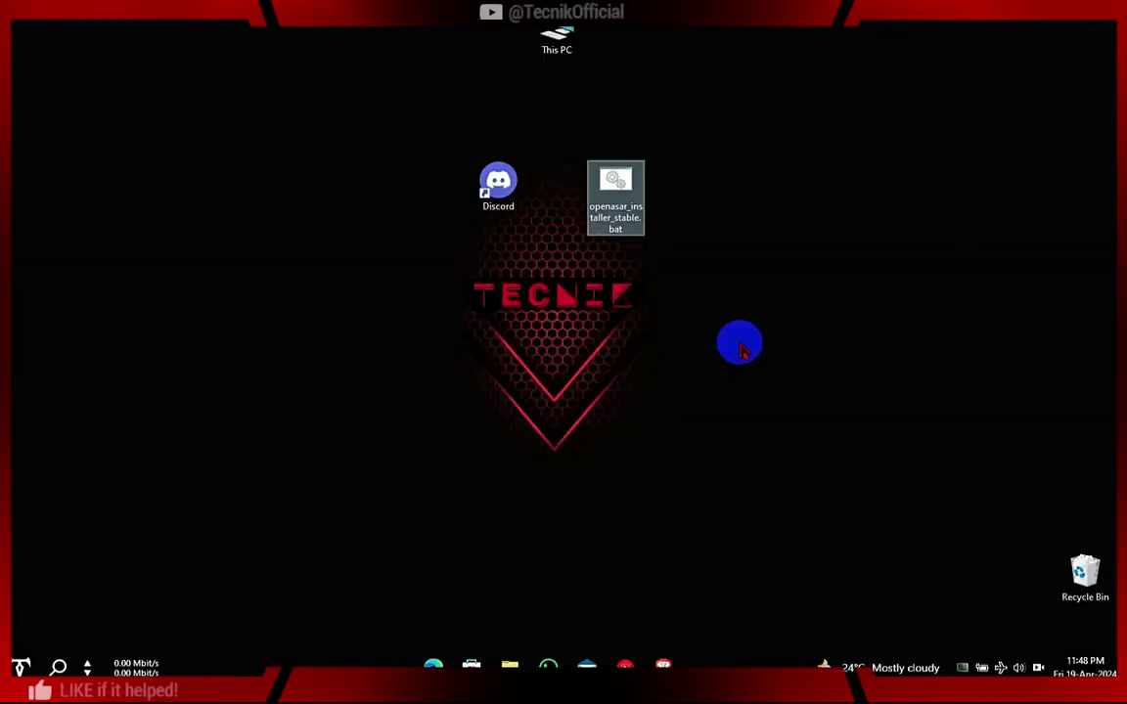
- Look up discord in the Microsoft Store, then launch Discord from its desktop shortcut
drag(494, 186, 547, 192)
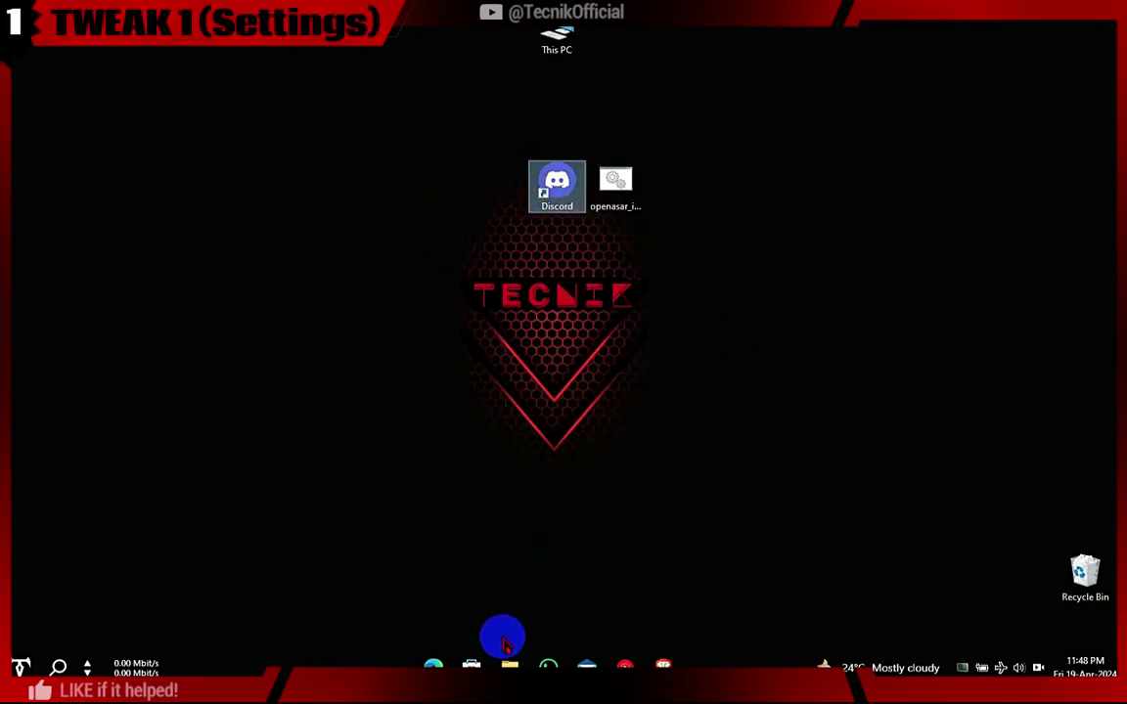
click(472, 666)
click(641, 63)
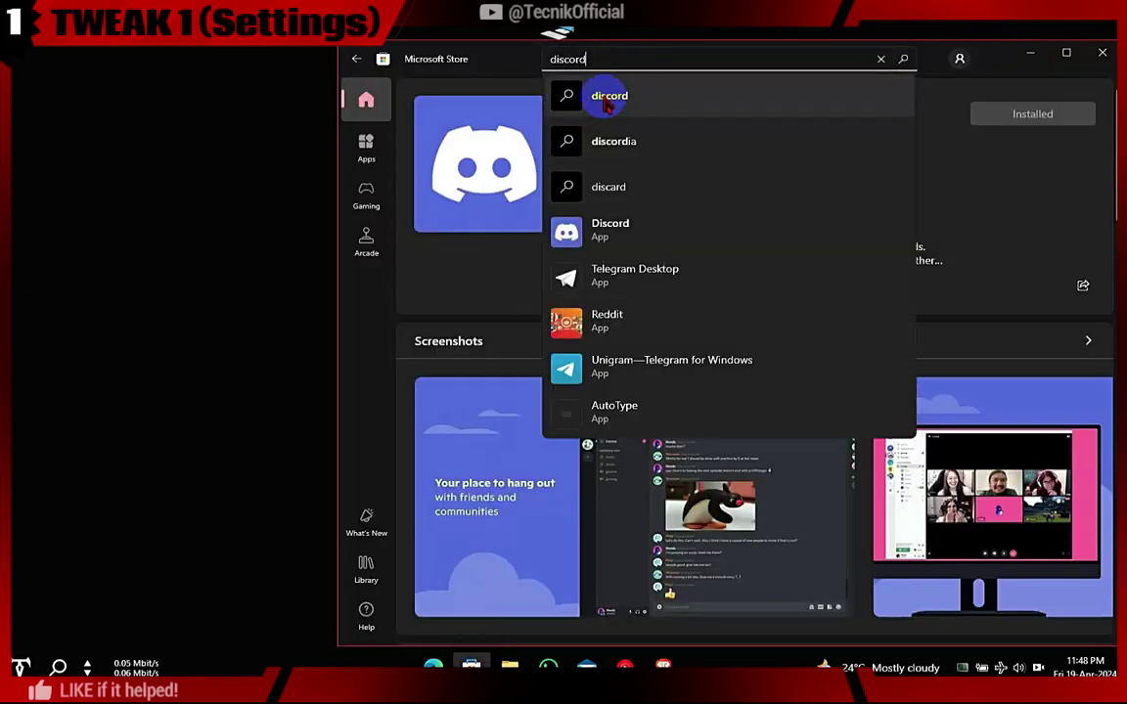
click(592, 205)
key(alt+Tab)
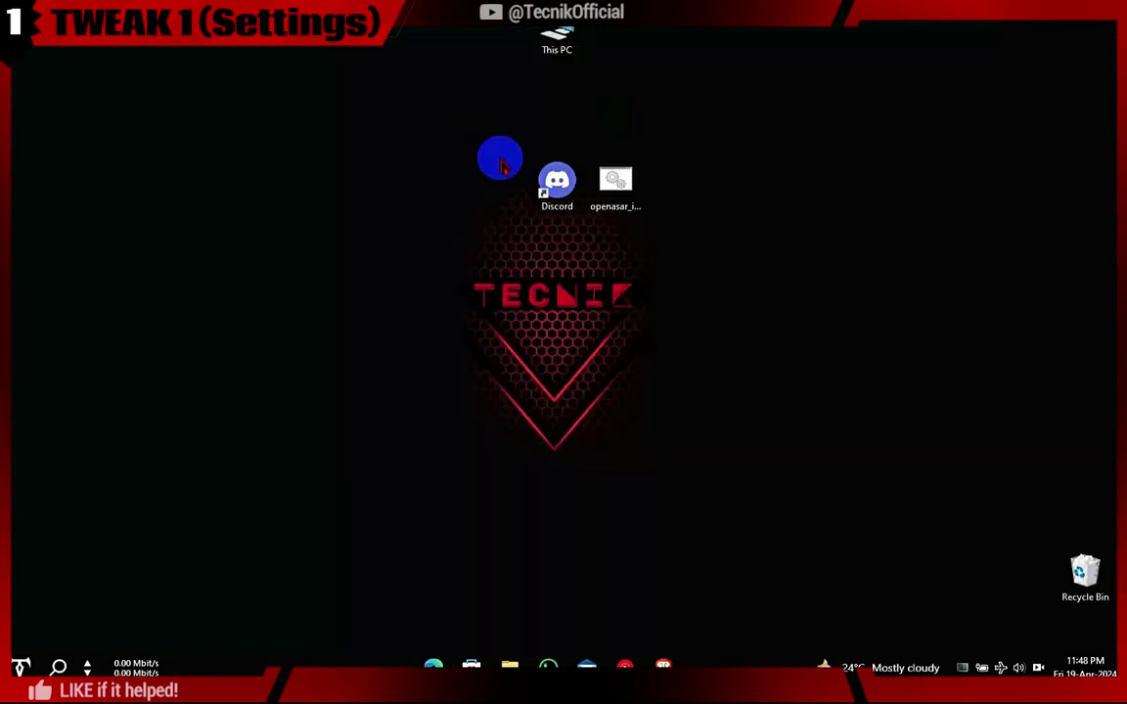
double_click(555, 181)
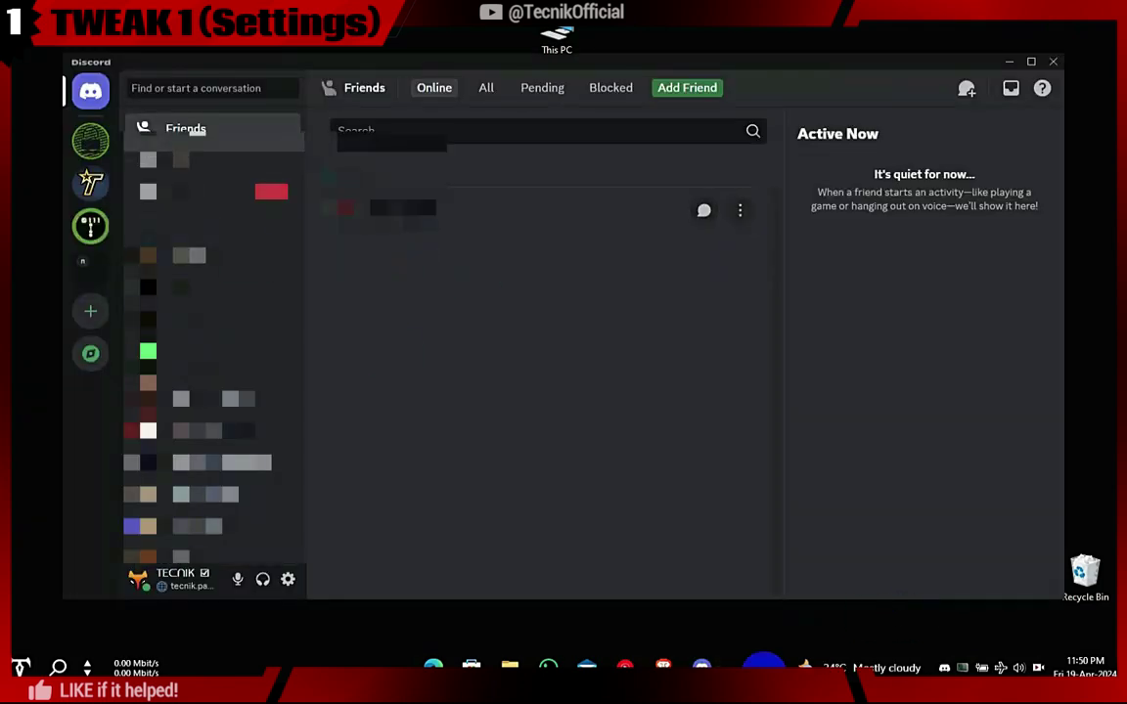
right_click(768, 668)
click(801, 601)
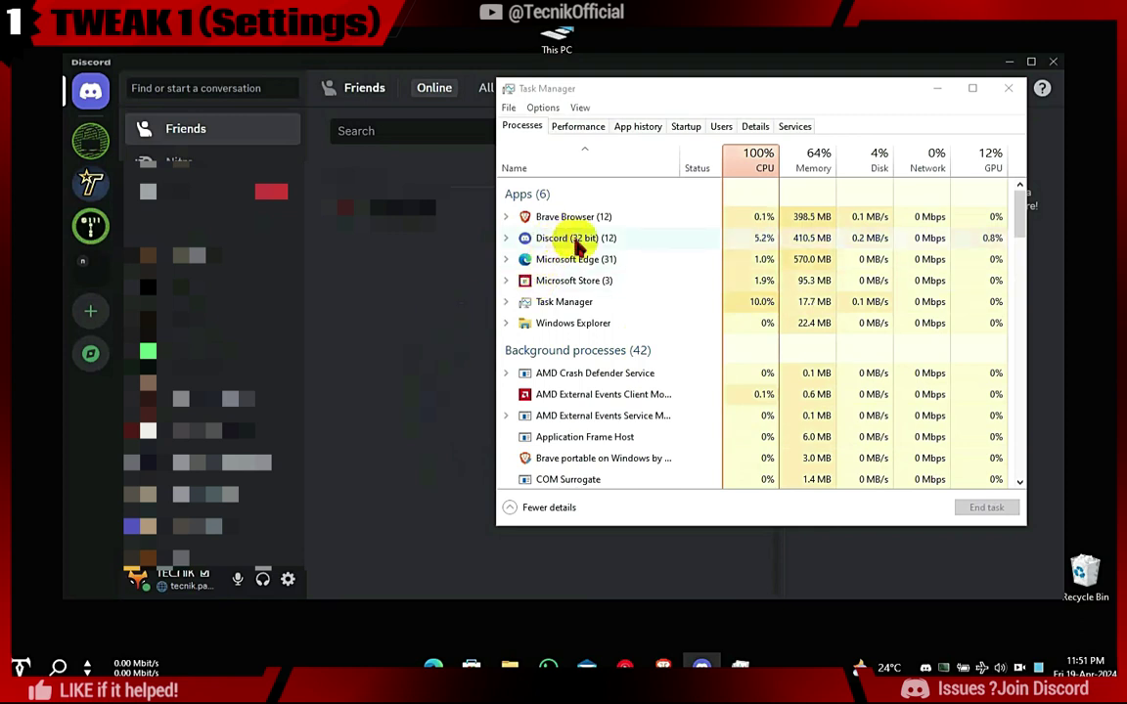
click(1007, 88)
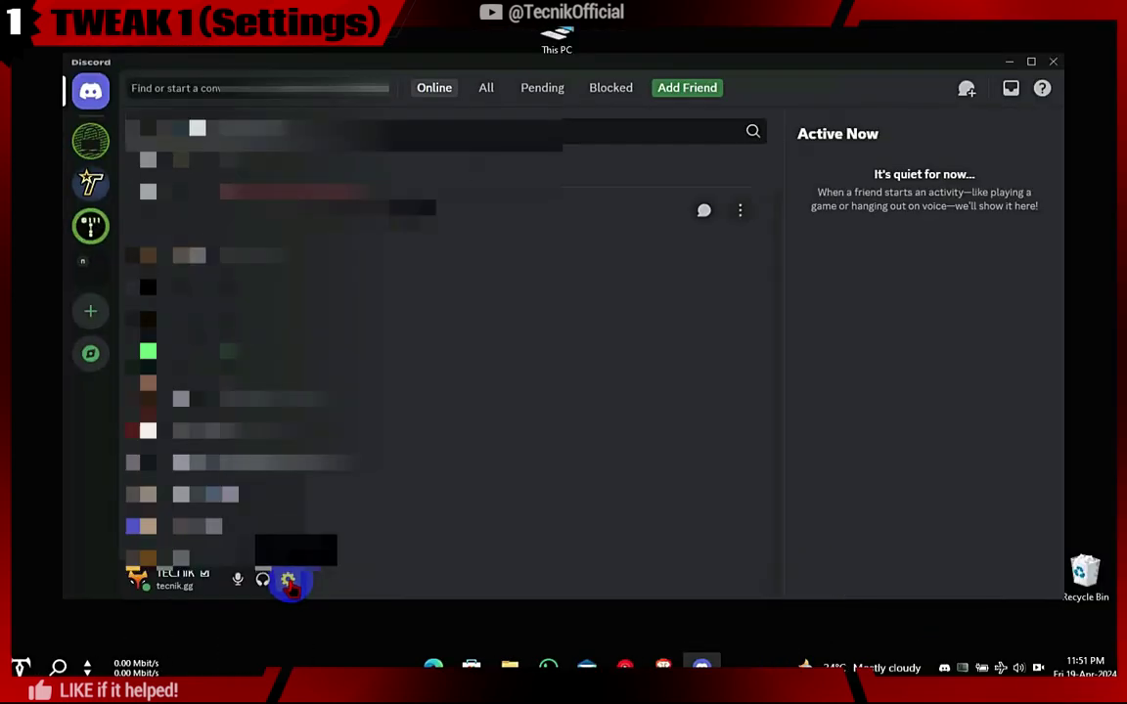
- Disable the in-game overlay under Game Overlay in User Settings
click(288, 581)
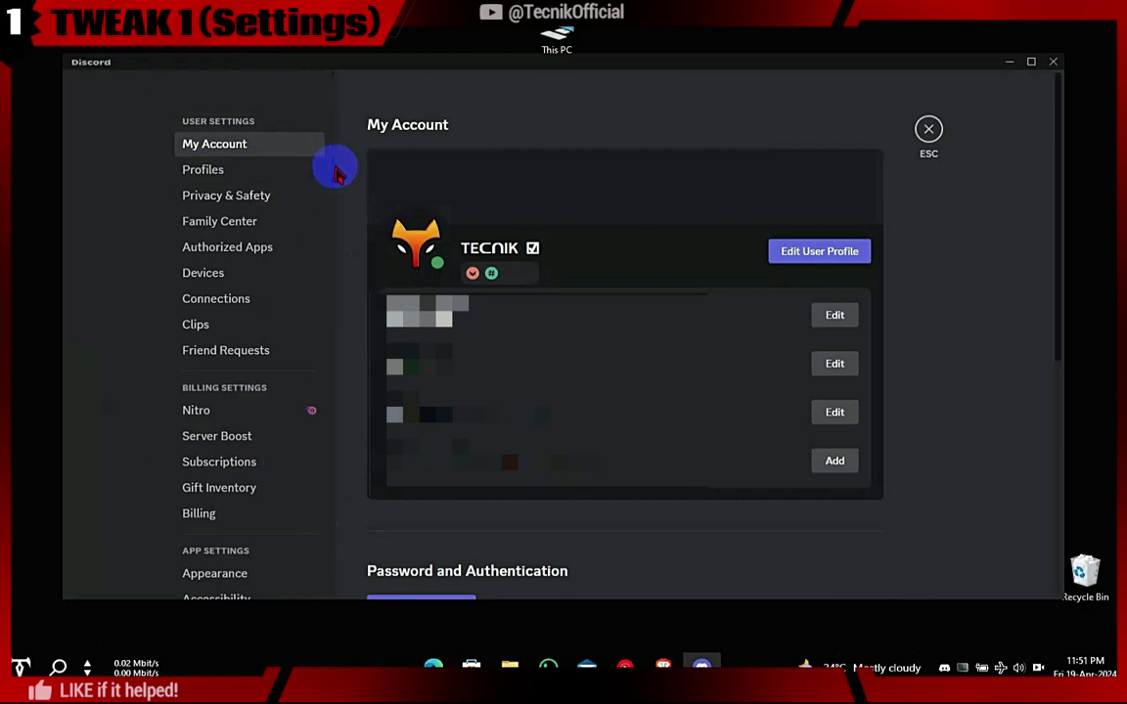
drag(326, 219, 338, 509)
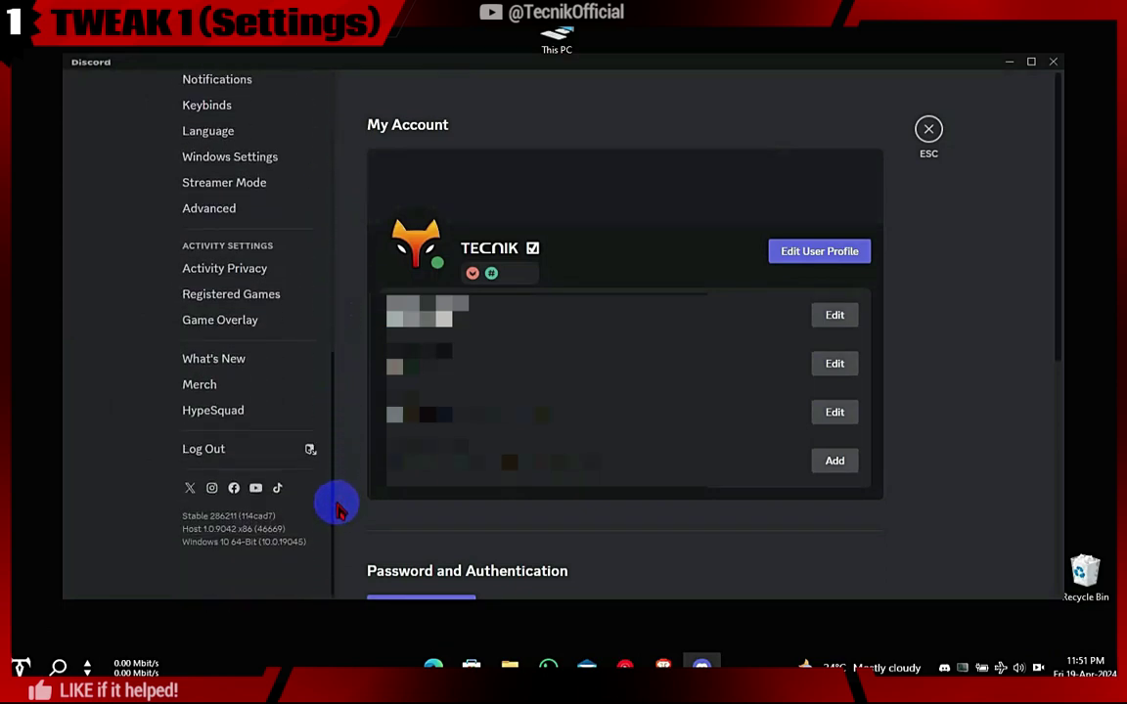
click(283, 321)
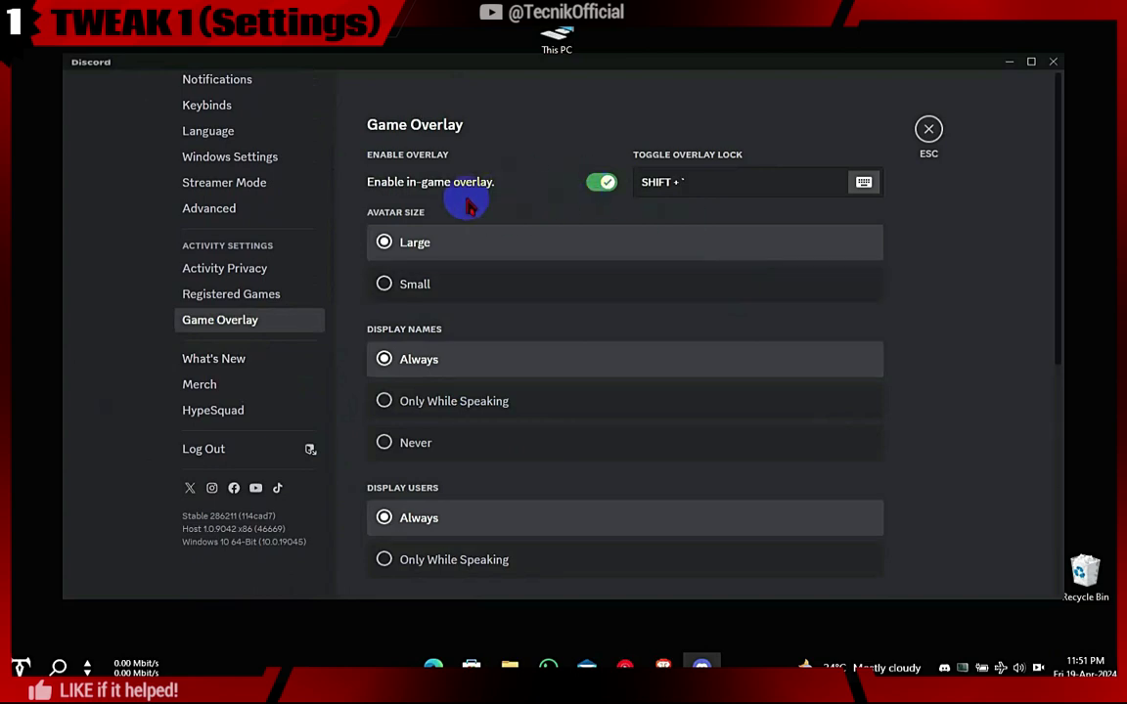
click(608, 186)
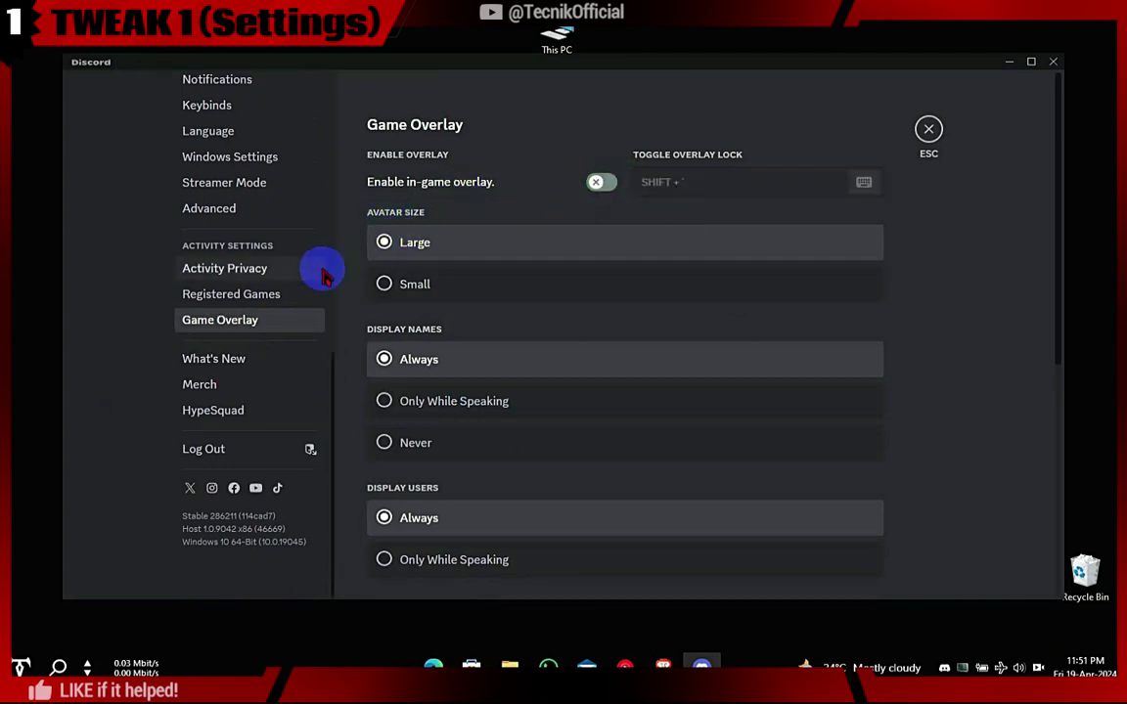
- Turn off sharing detected activities under Activity Privacy
scroll(336, 332, up, 3)
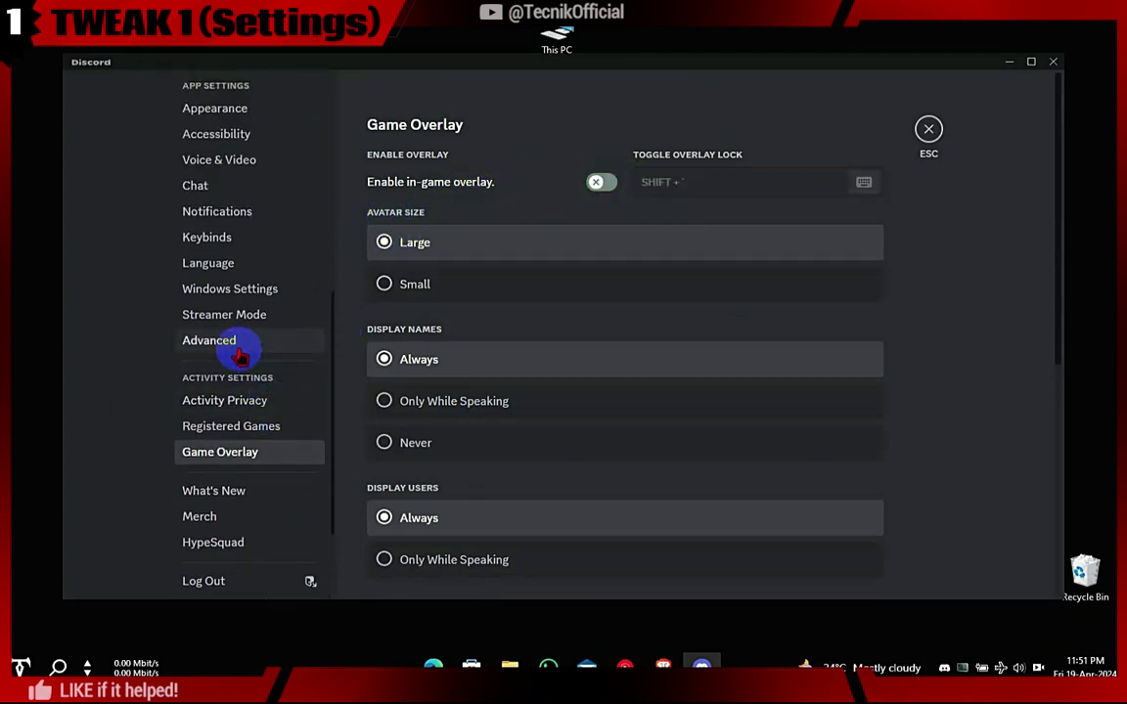
click(263, 437)
click(274, 402)
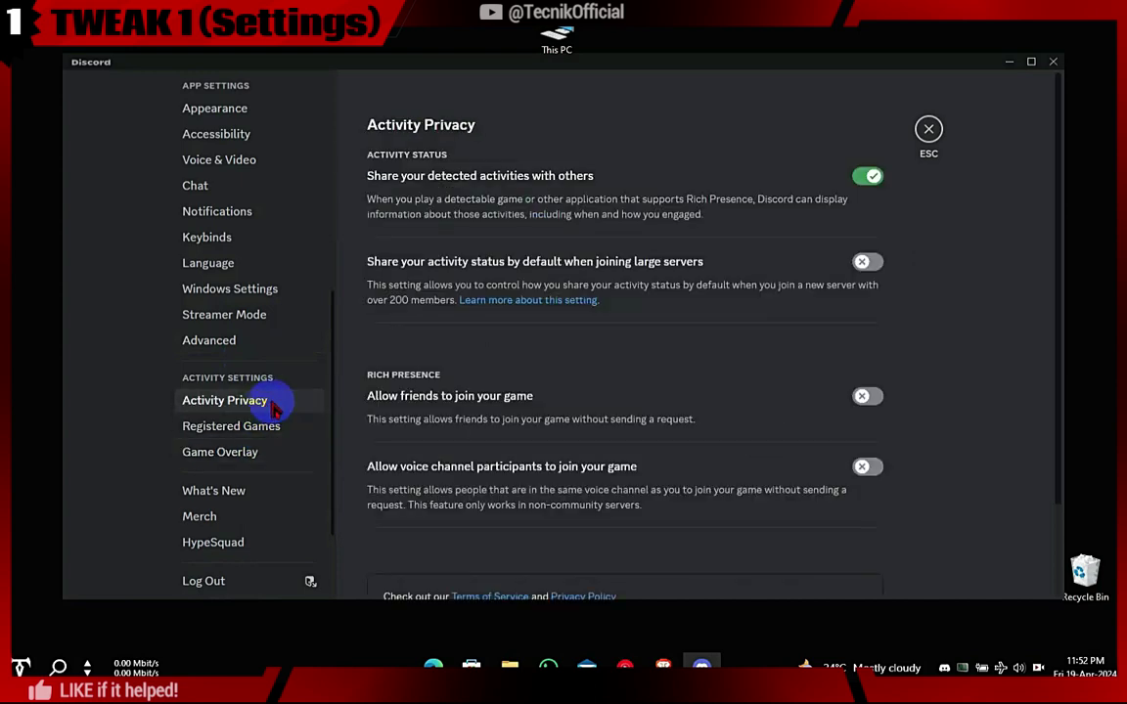
scroll(330, 327, up, 2)
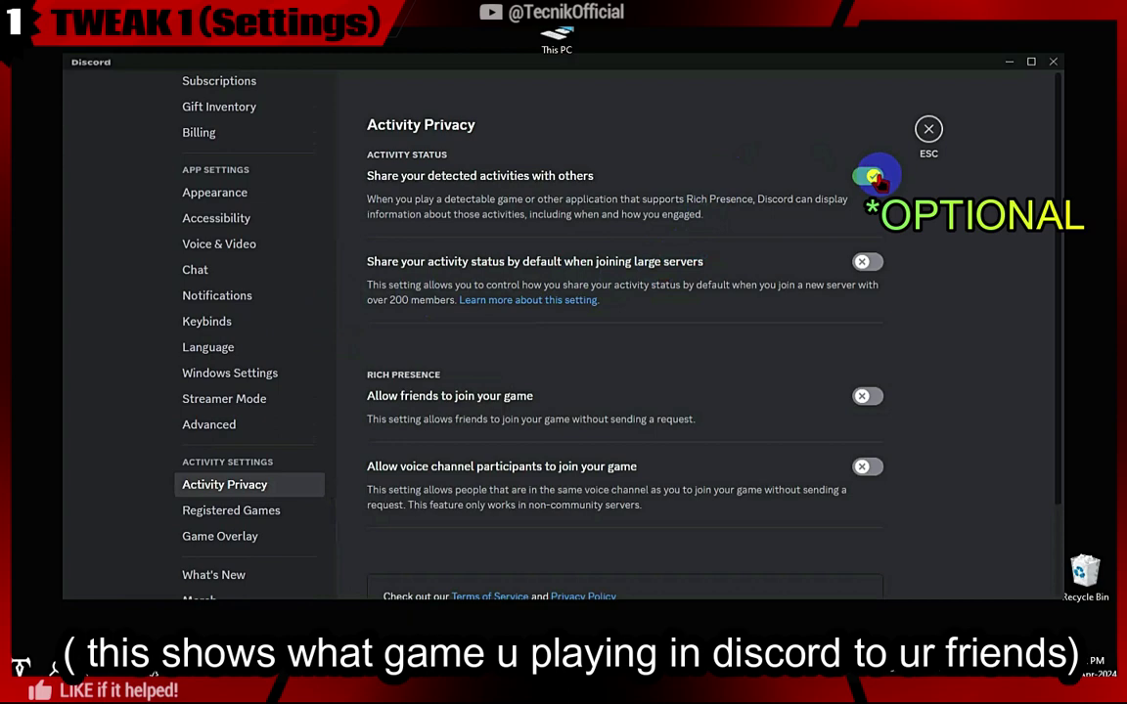
- Review the Advanced and Streamer Mode settings
click(256, 426)
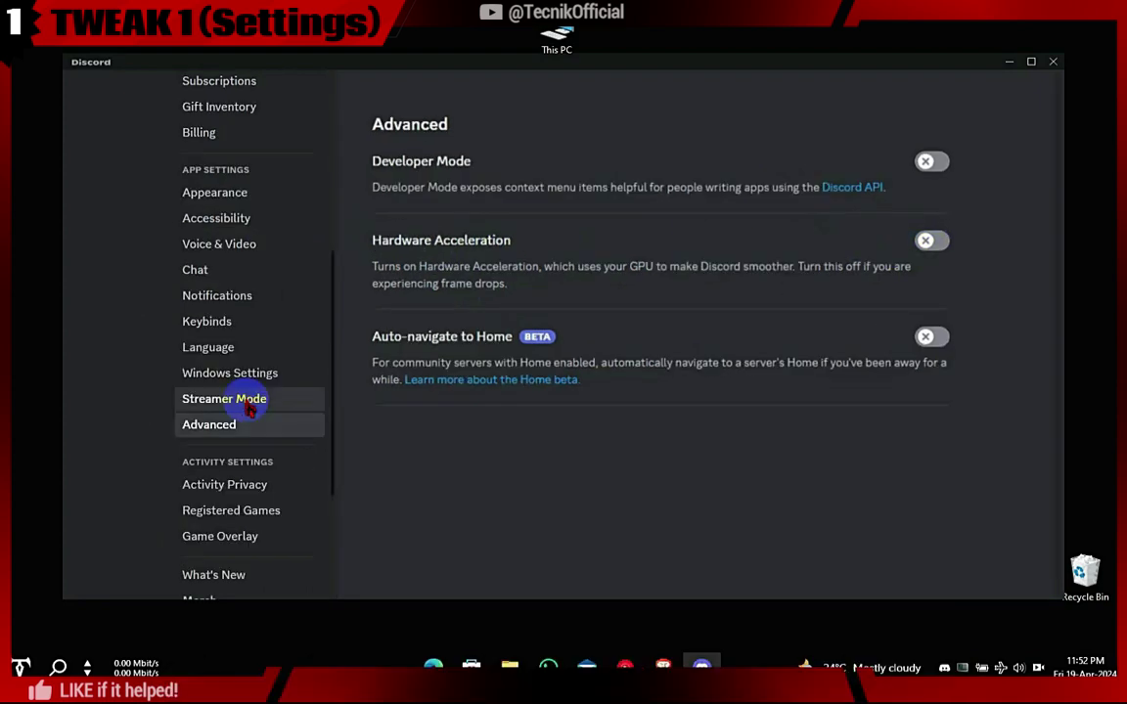
click(244, 402)
scroll(1057, 294, down, 2)
drag(1058, 337, 541, 297)
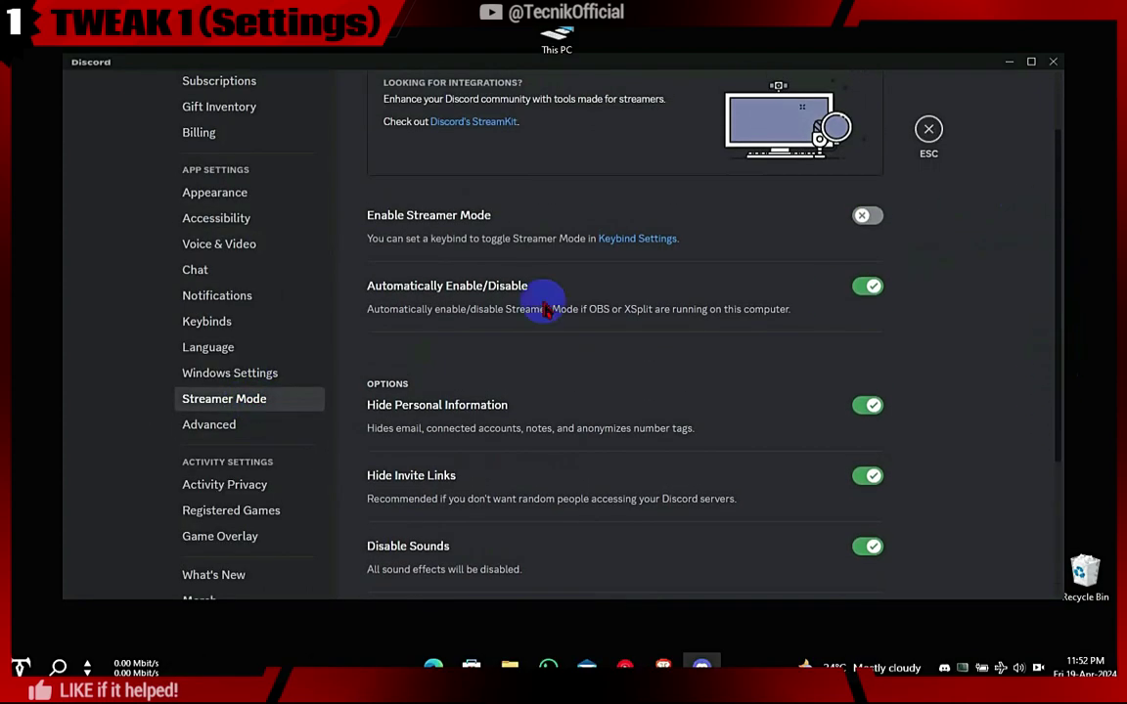
- Stop Discord from opening at Windows startup in Windows Settings
click(264, 378)
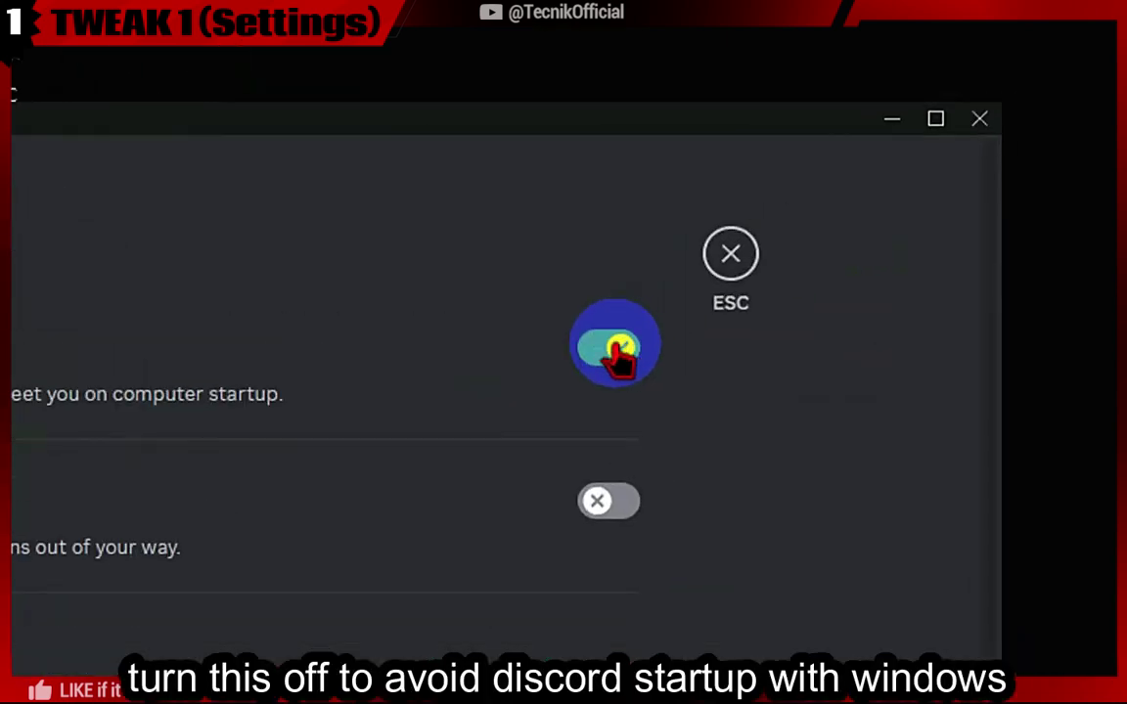
click(866, 176)
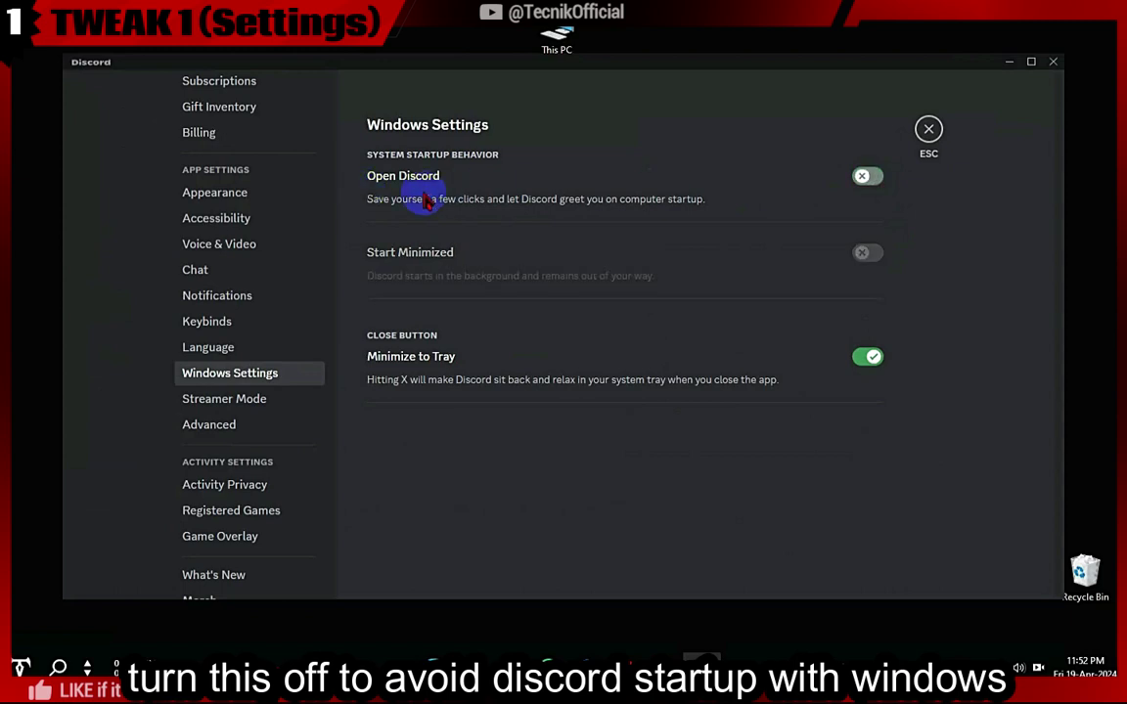
scroll(255, 372, up, 1)
click(249, 353)
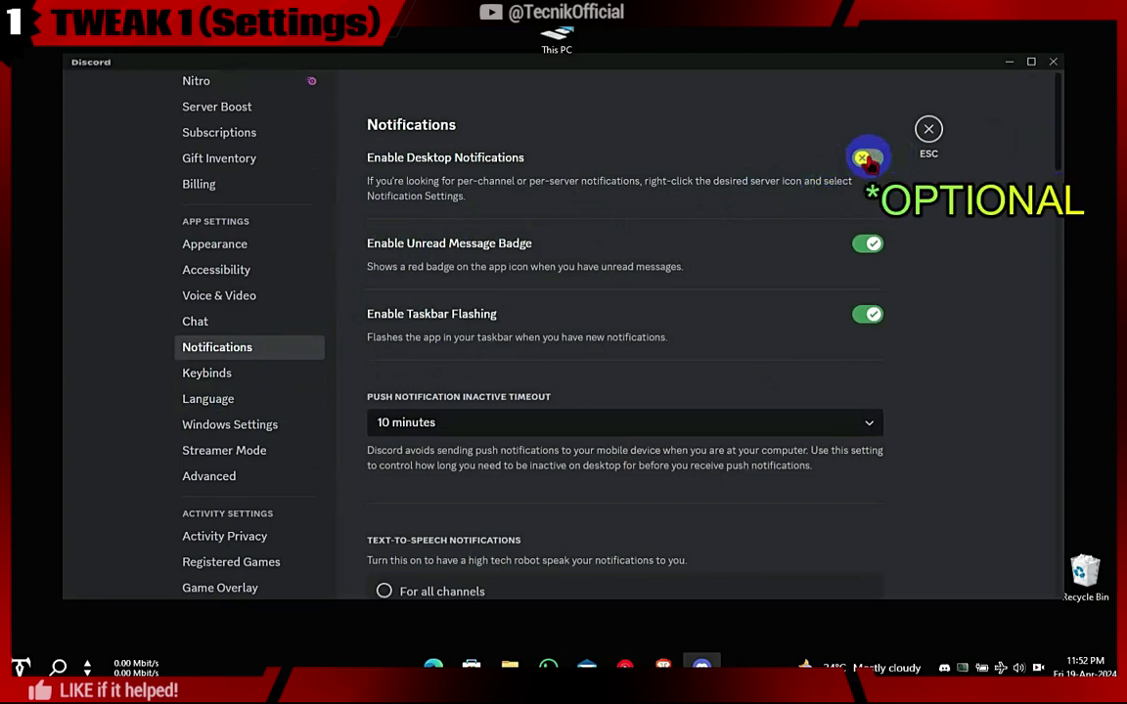
- Switch off the PTT Activate and PTT Deactivate notification sounds
scroll(1057, 164, down, 10)
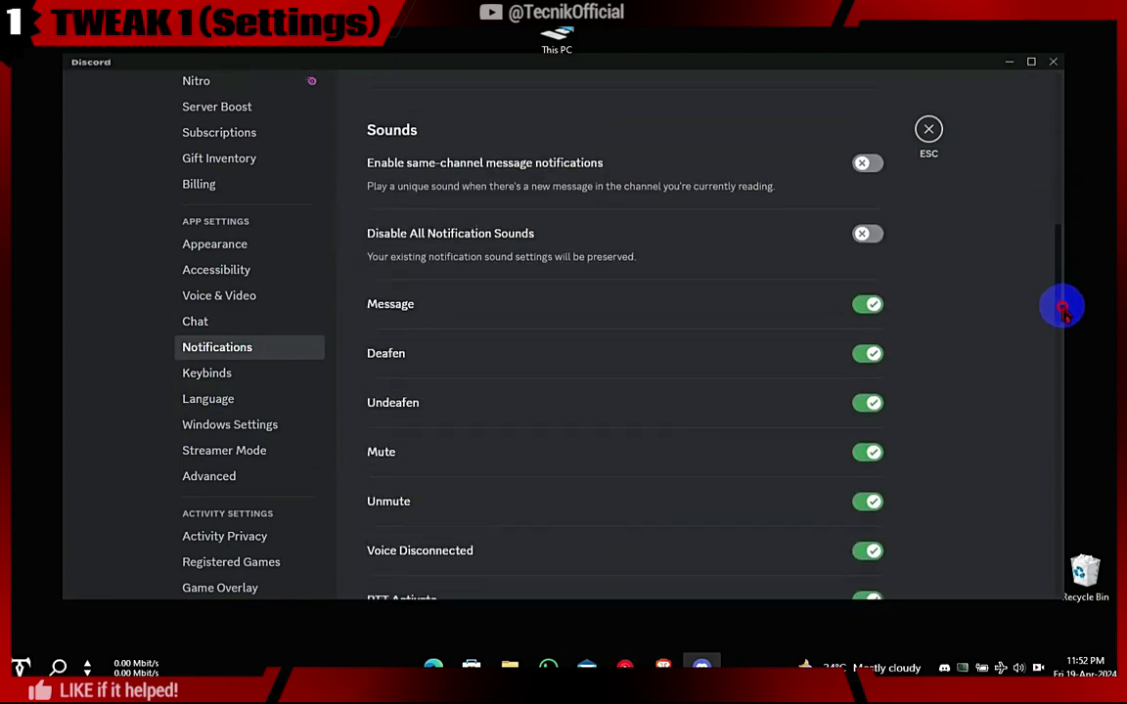
drag(1062, 344, 1061, 352)
click(868, 382)
click(870, 435)
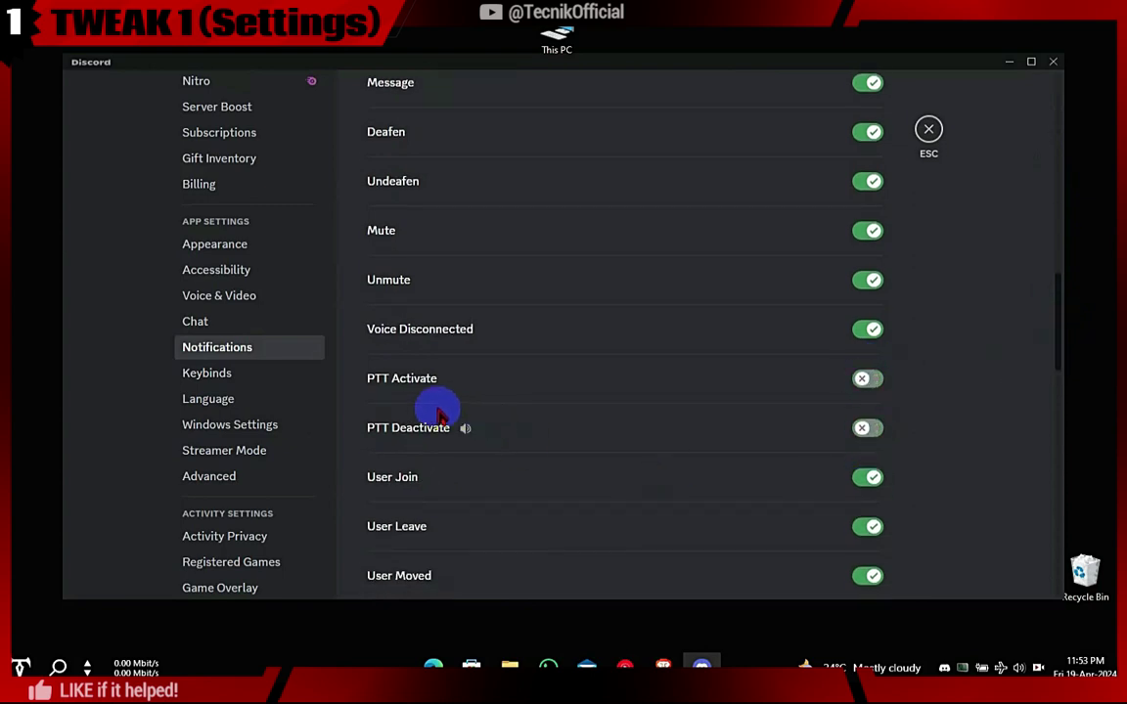
- Review the remaining notification options, then look through the Chat settings
drag(1057, 347, 1047, 552)
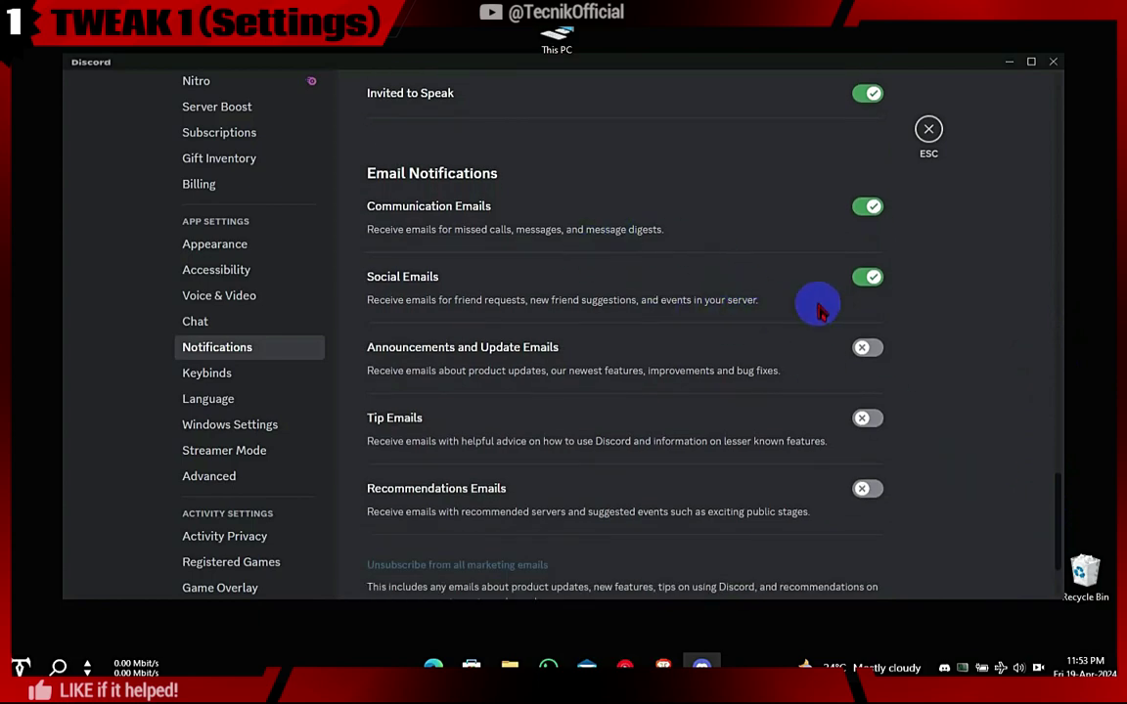
drag(1051, 496, 1068, 71)
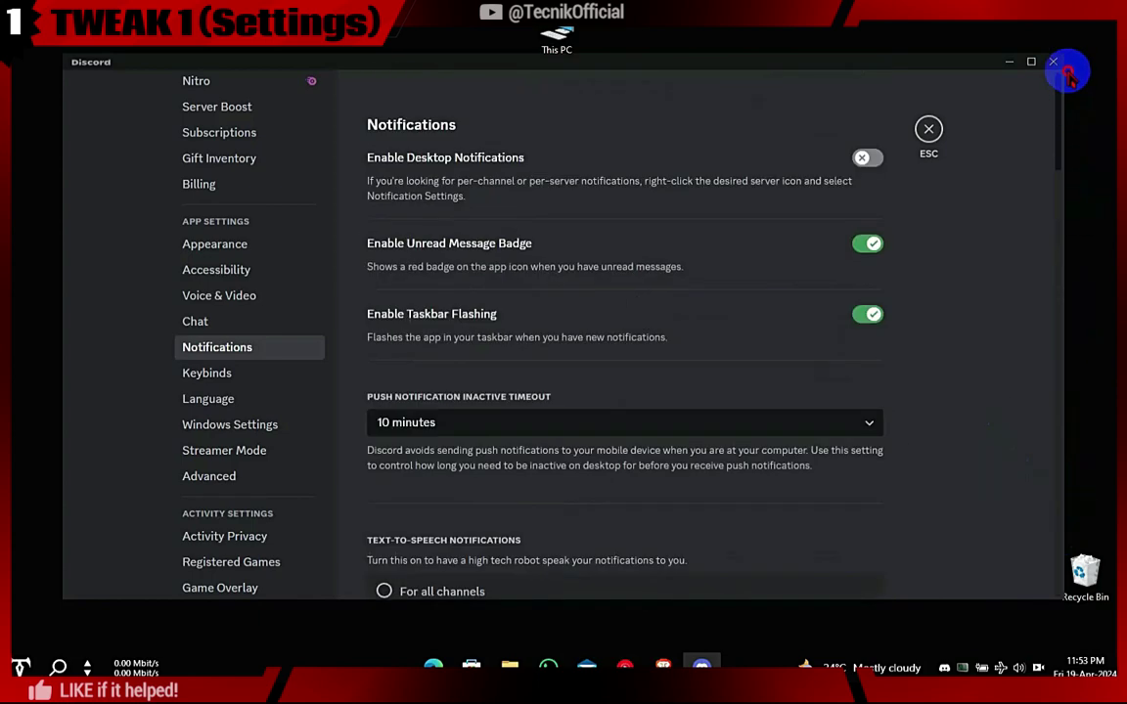
click(260, 322)
drag(1053, 192, 1039, 475)
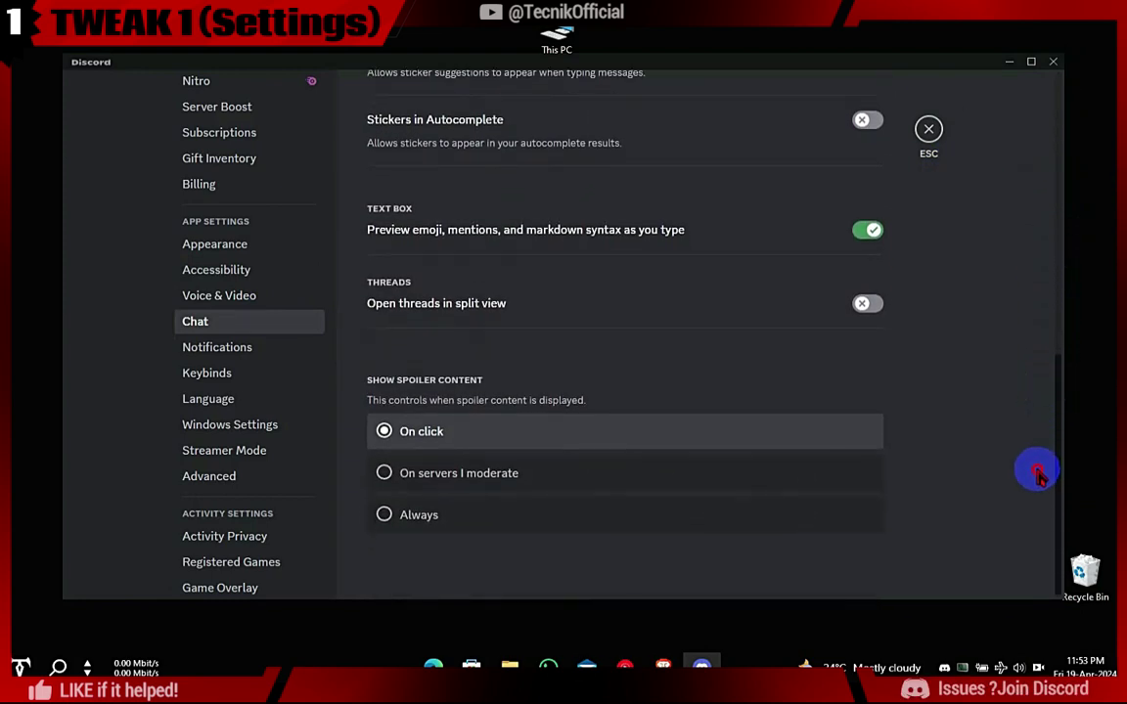
click(250, 297)
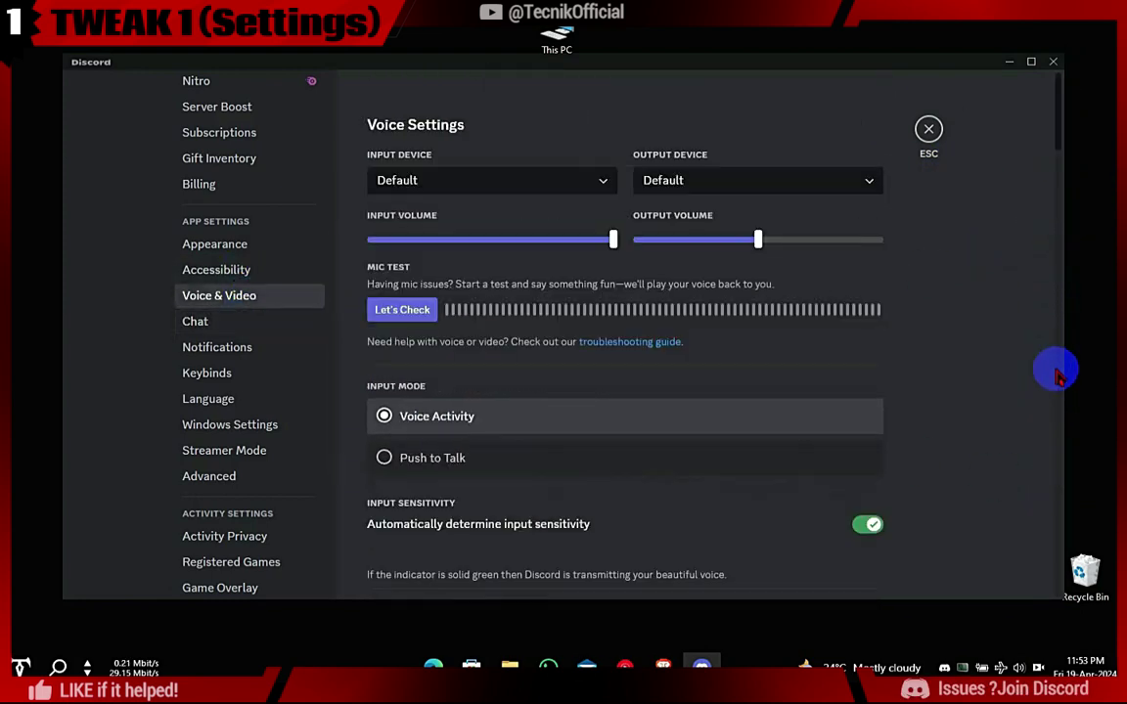
drag(1062, 112, 1062, 134)
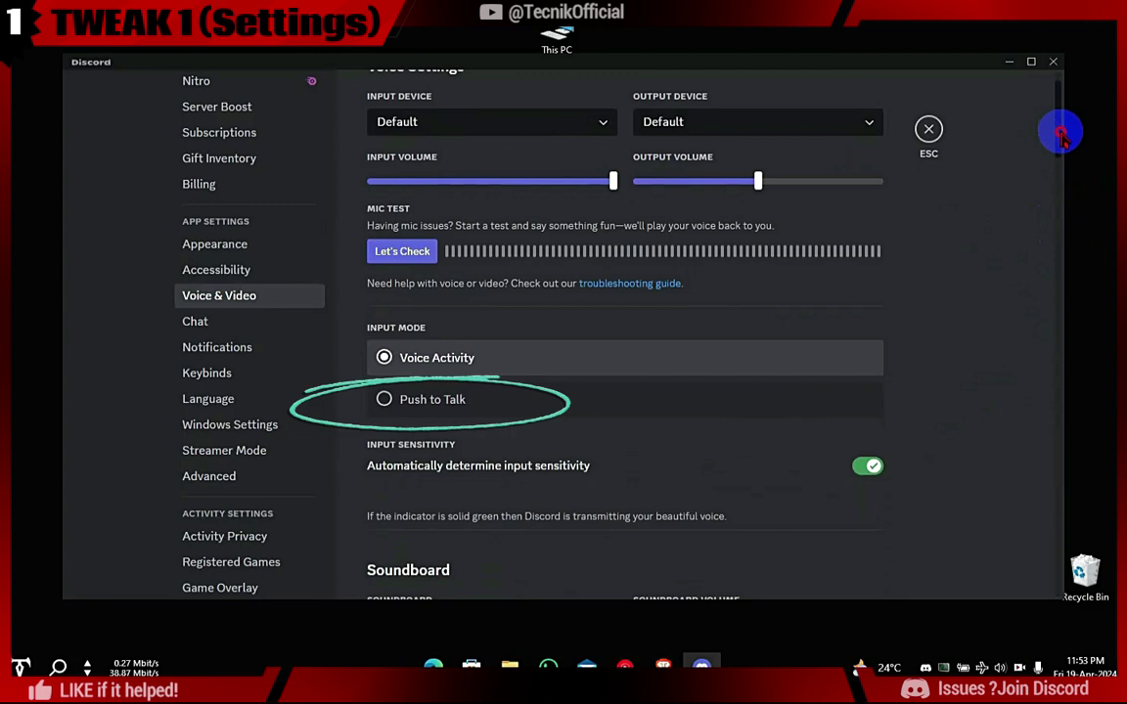
drag(1061, 134, 1067, 378)
- Turn off Hardware Acceleration and set Noise Suppression to Standard
click(868, 371)
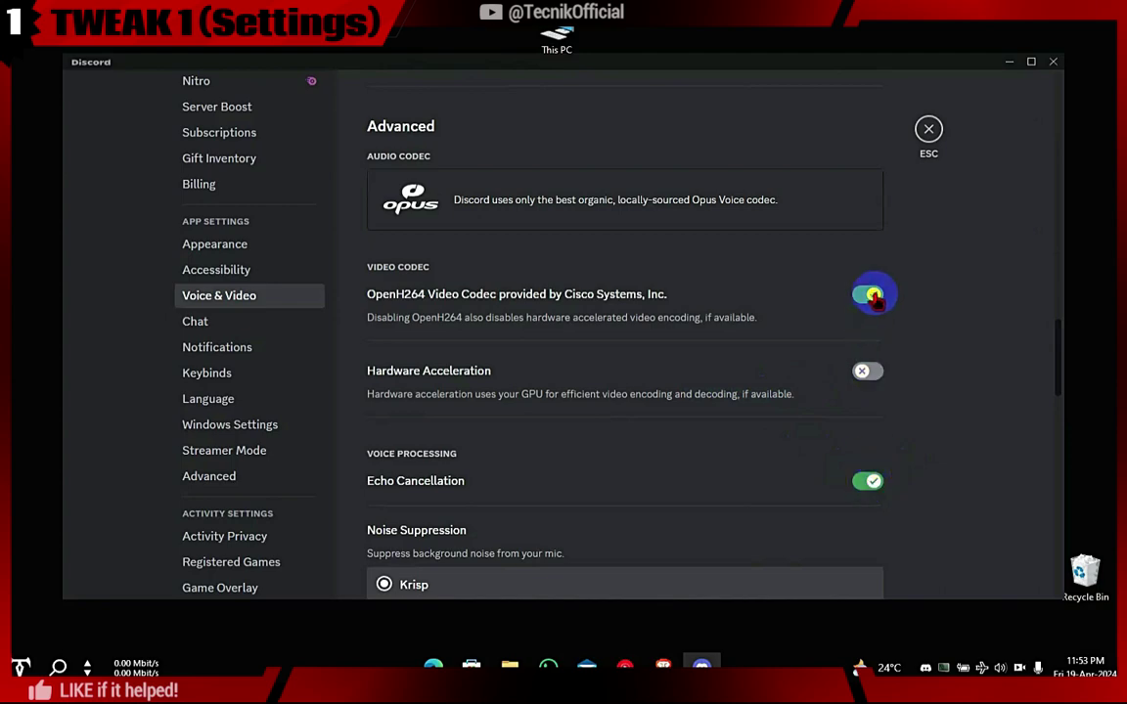
drag(1054, 325, 1058, 416)
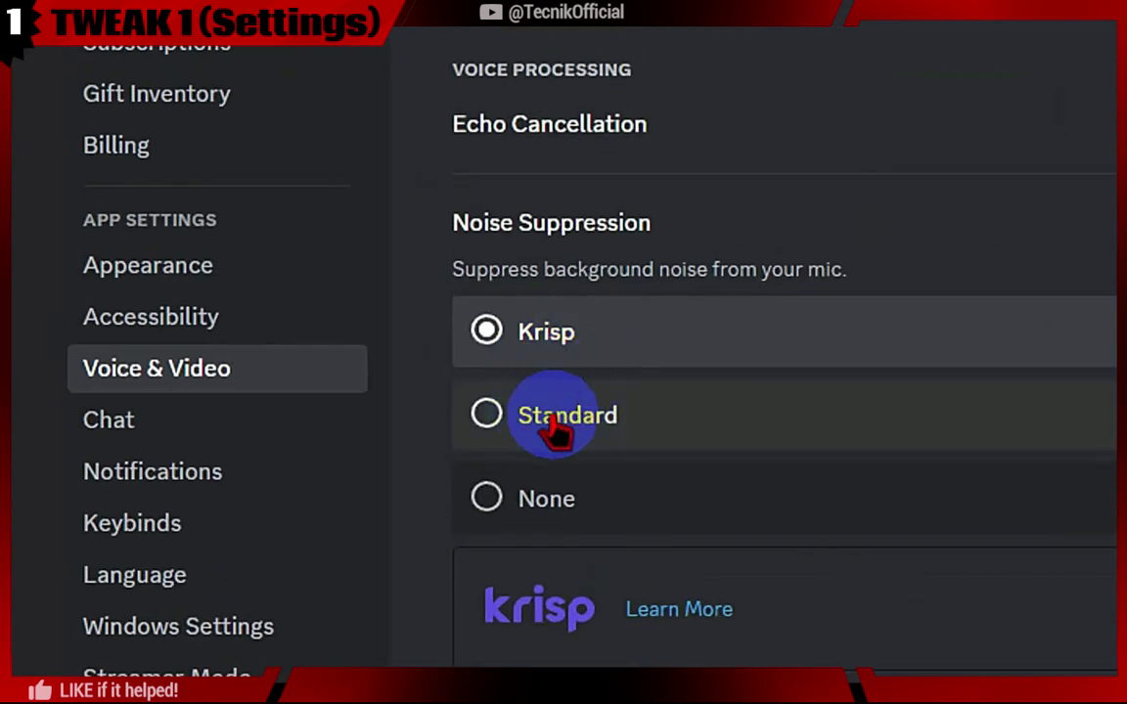
click(486, 396)
- Toggle Debug Logging off and confirm the change with Okay
drag(1039, 448, 1052, 570)
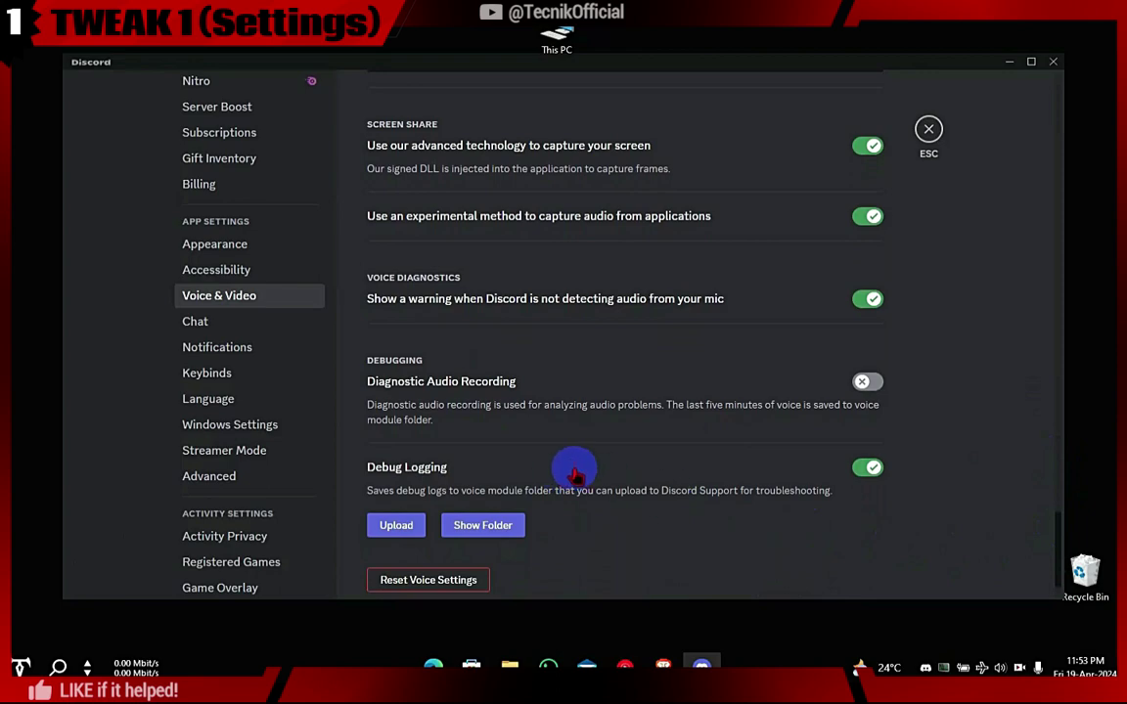
click(479, 468)
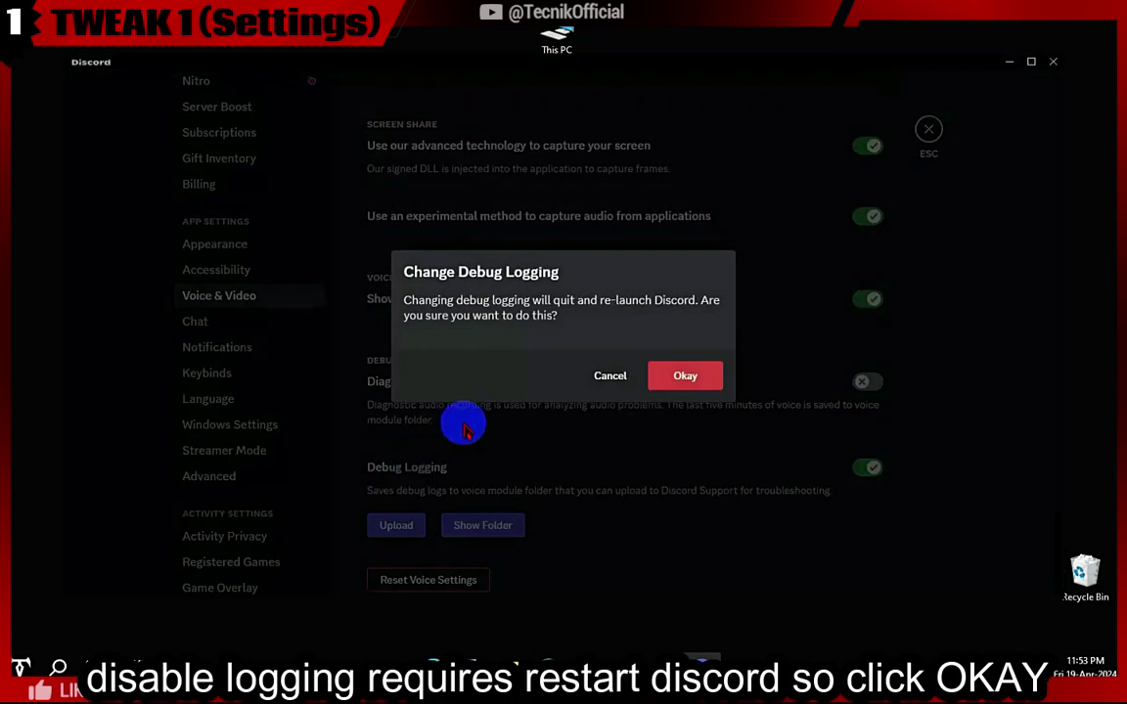
click(678, 370)
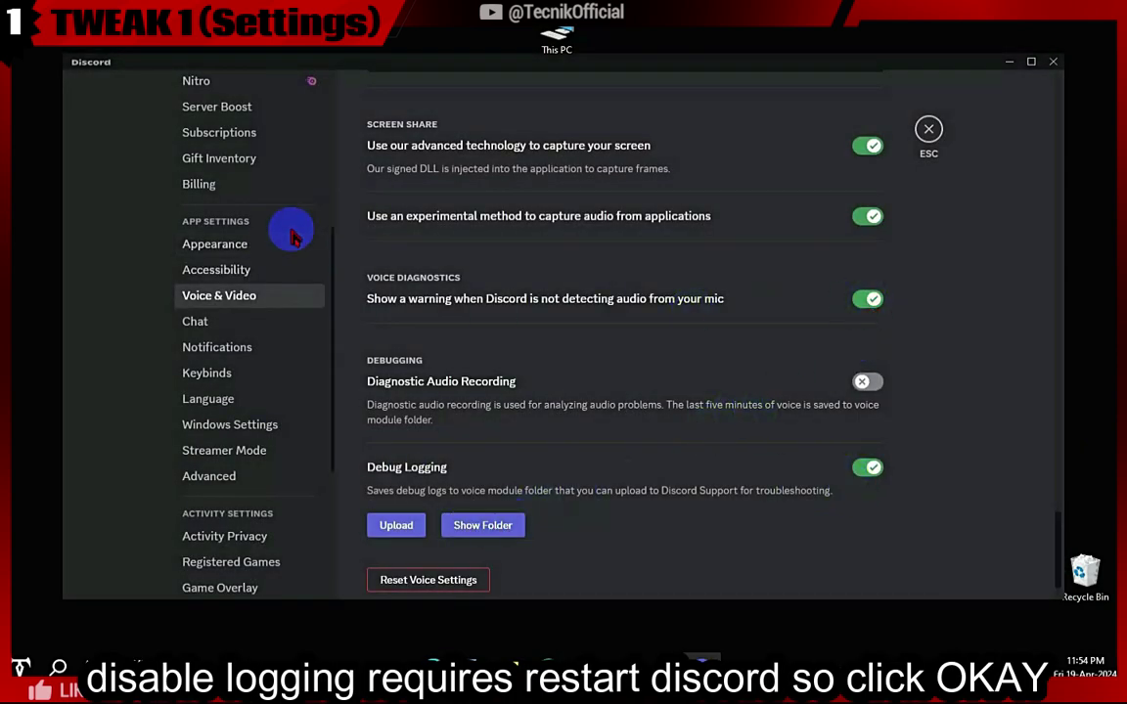
- Look through the Accessibility settings
click(269, 271)
drag(1056, 164, 910, 364)
drag(1063, 352, 1025, 455)
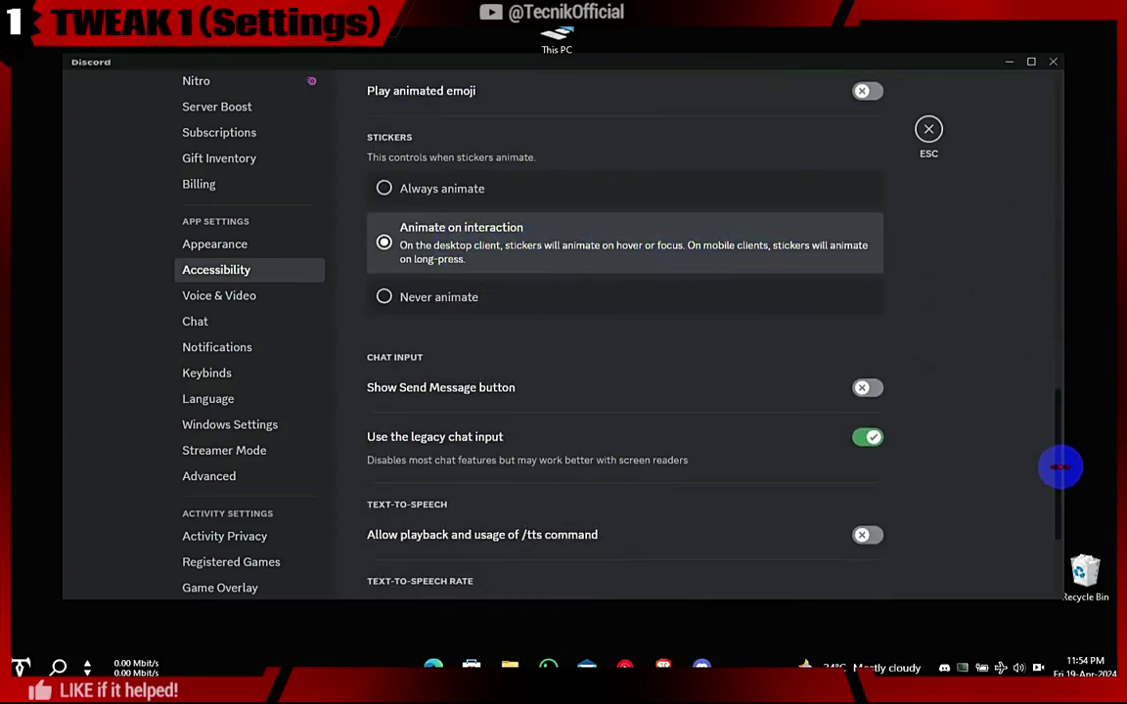
- Scroll through Appearance to the message display, chat font scaling and zoom level options
drag(1061, 467, 1052, 515)
scroll(1052, 518, up, 2)
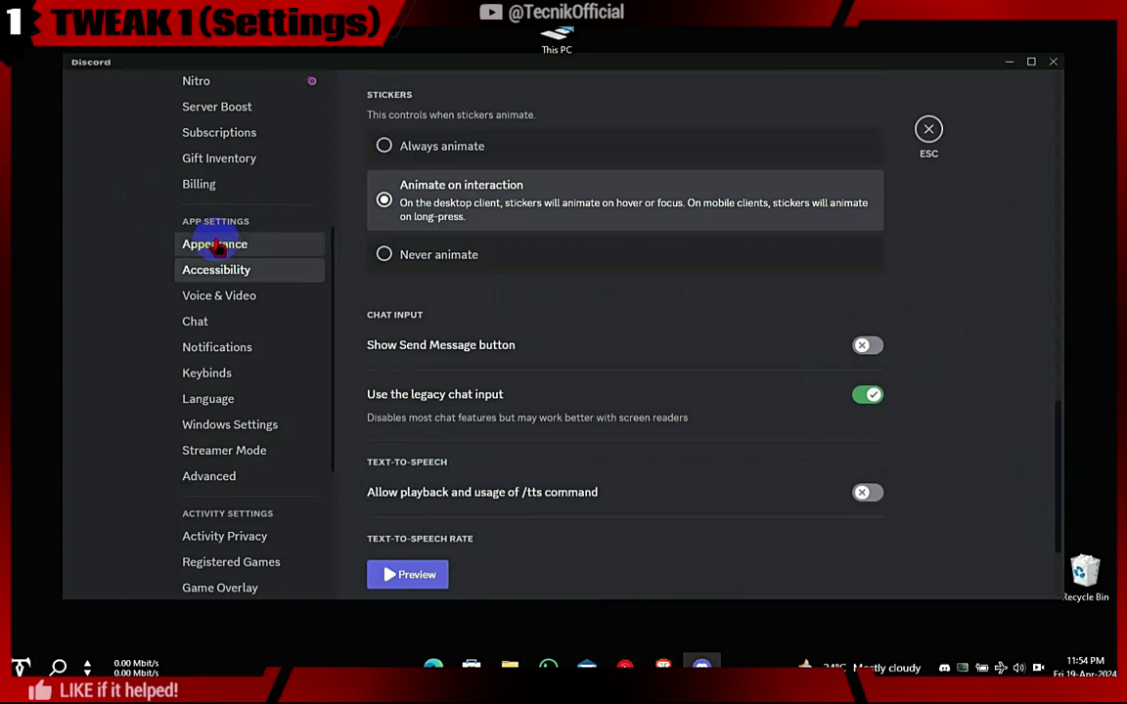
drag(1044, 171, 1031, 528)
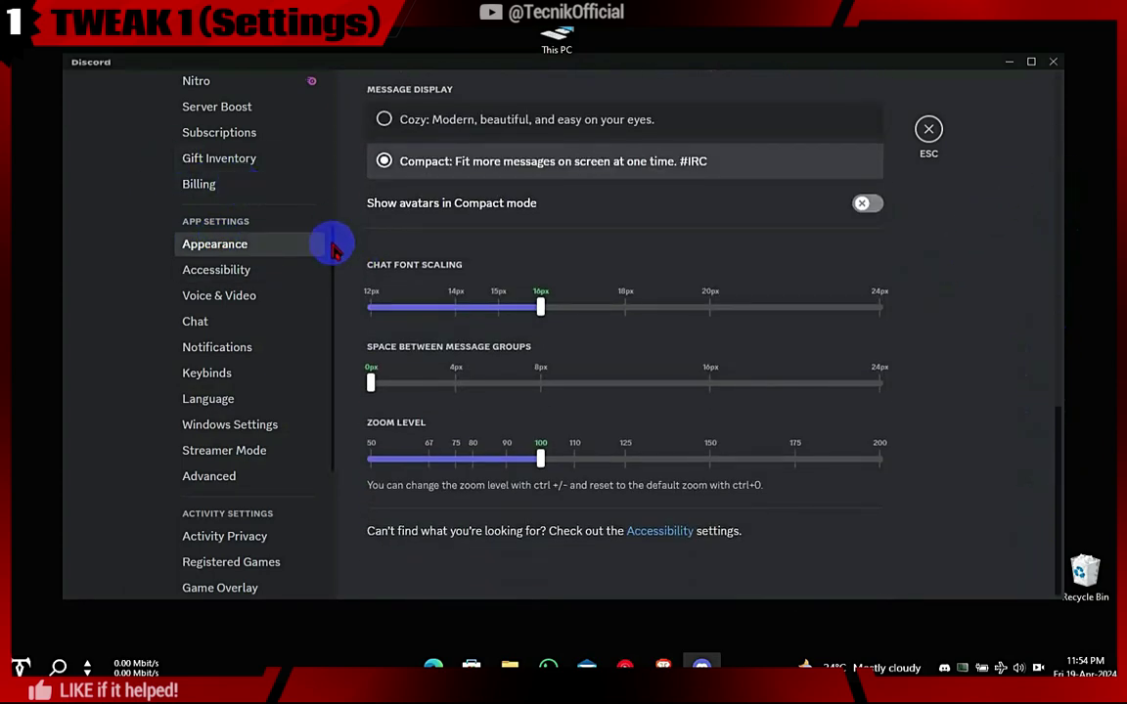
drag(331, 244, 330, 203)
scroll(330, 203, up, 5)
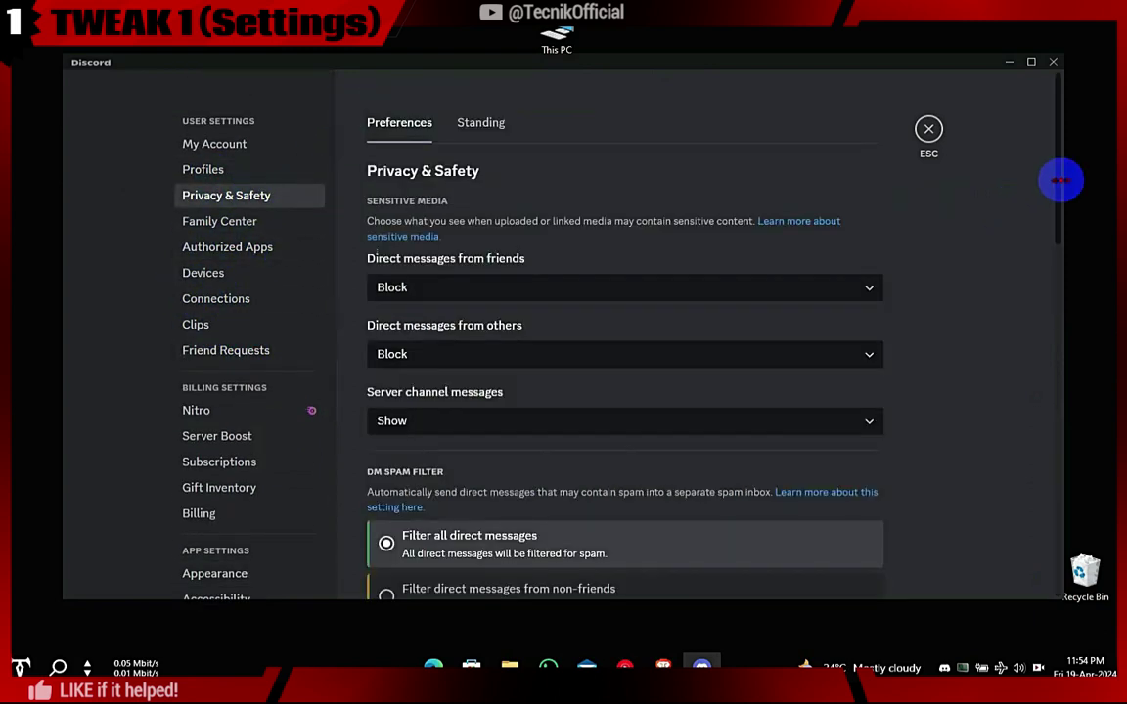
- Check account Standing, Profiles and My Account, then close User Settings
drag(1057, 198, 1052, 481)
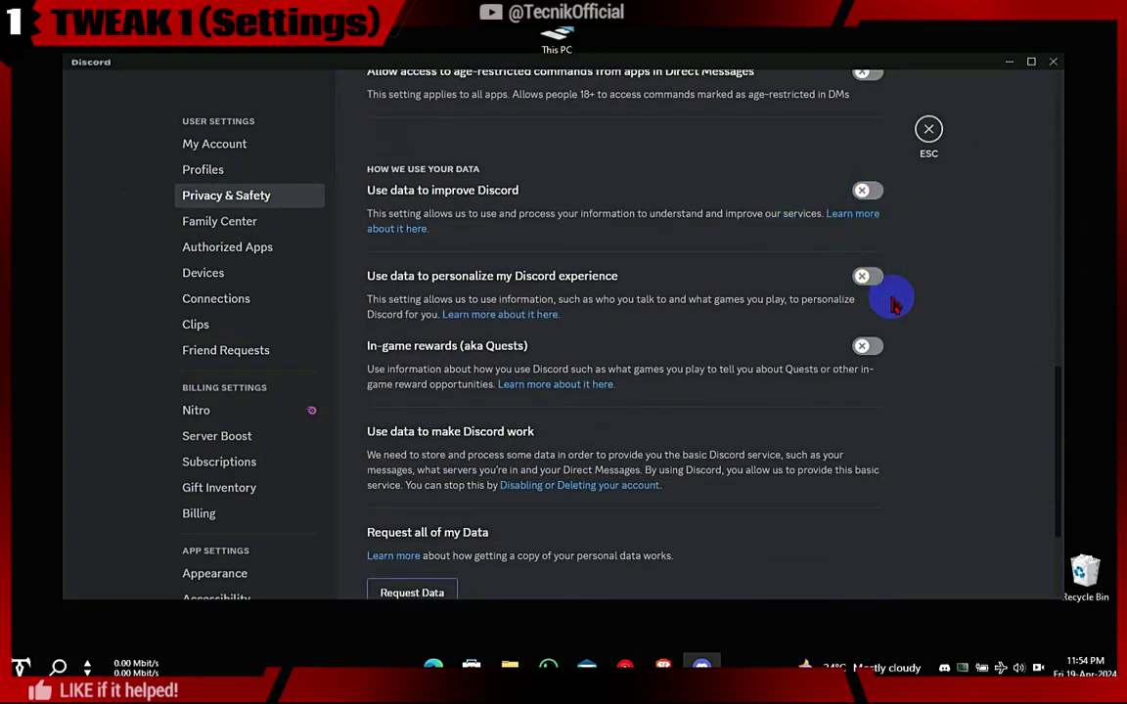
drag(1043, 518, 1106, 144)
click(494, 124)
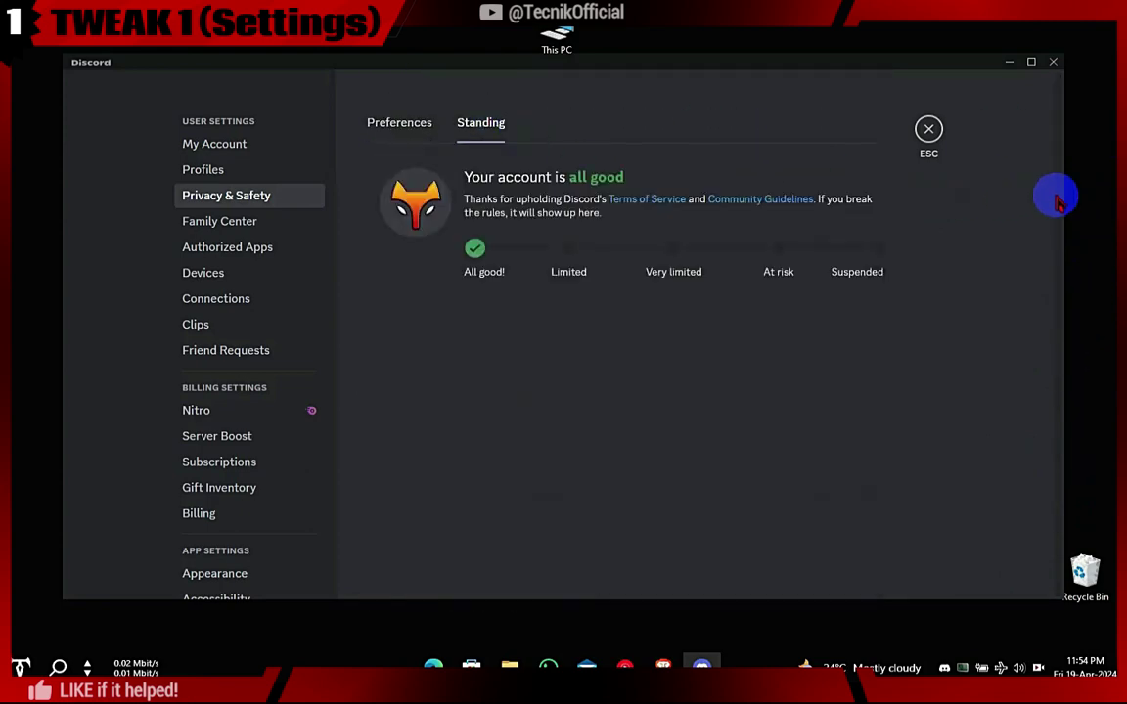
click(229, 176)
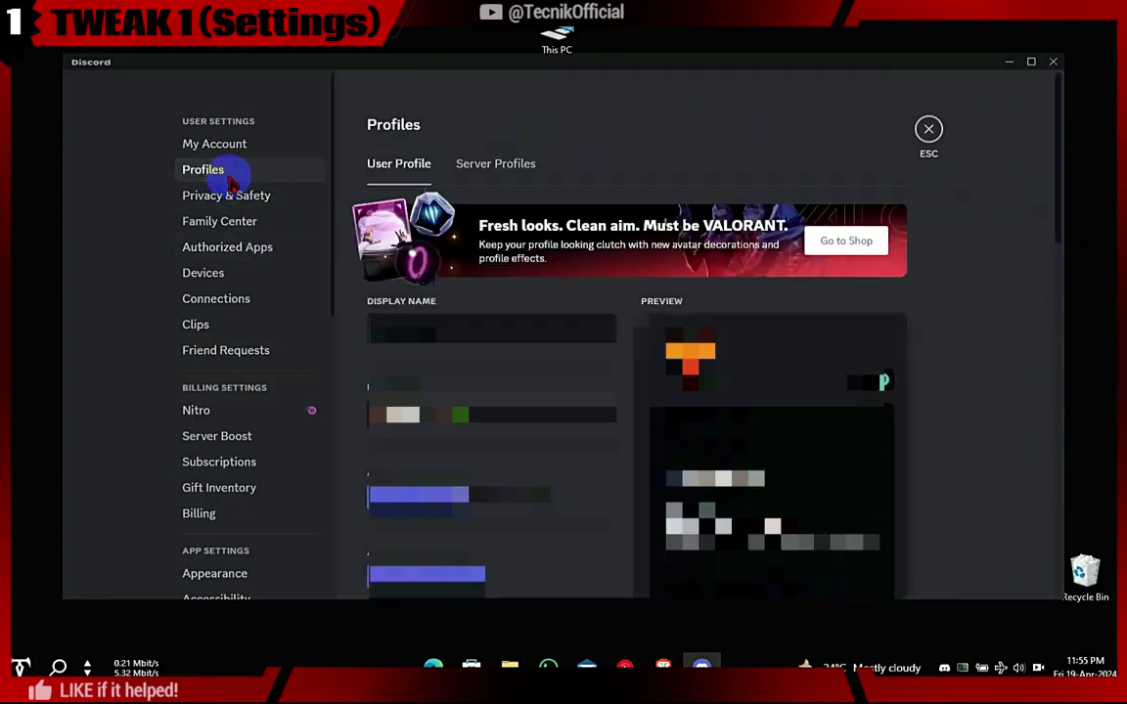
click(247, 146)
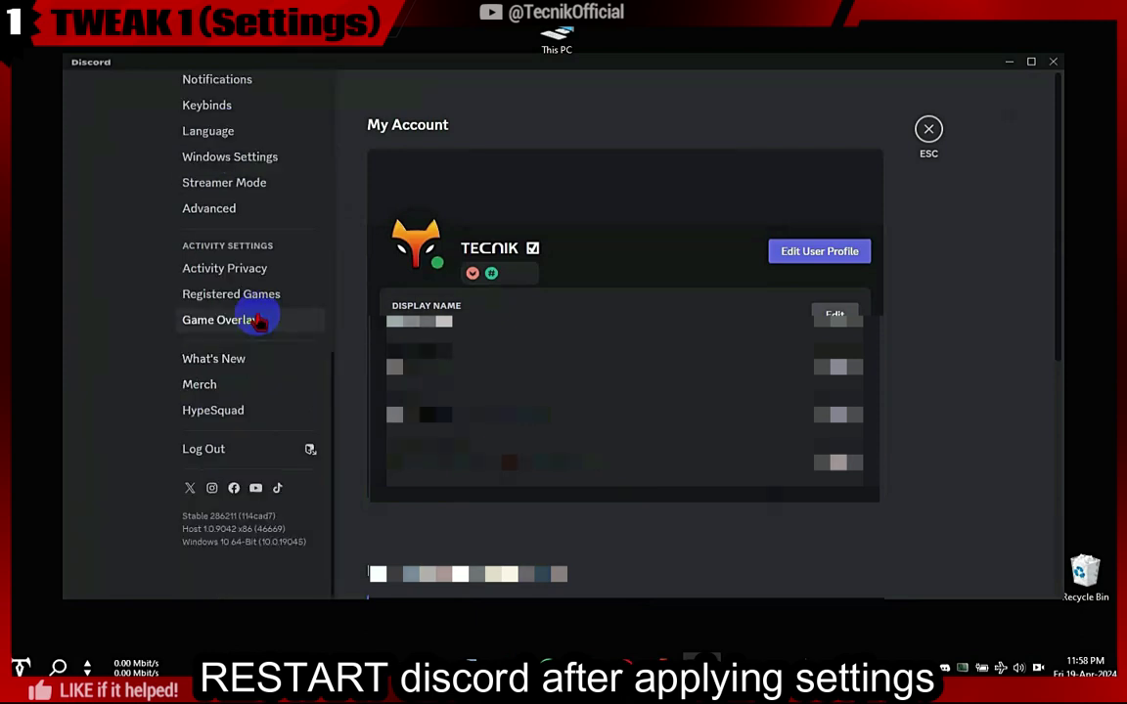
key(Escape)
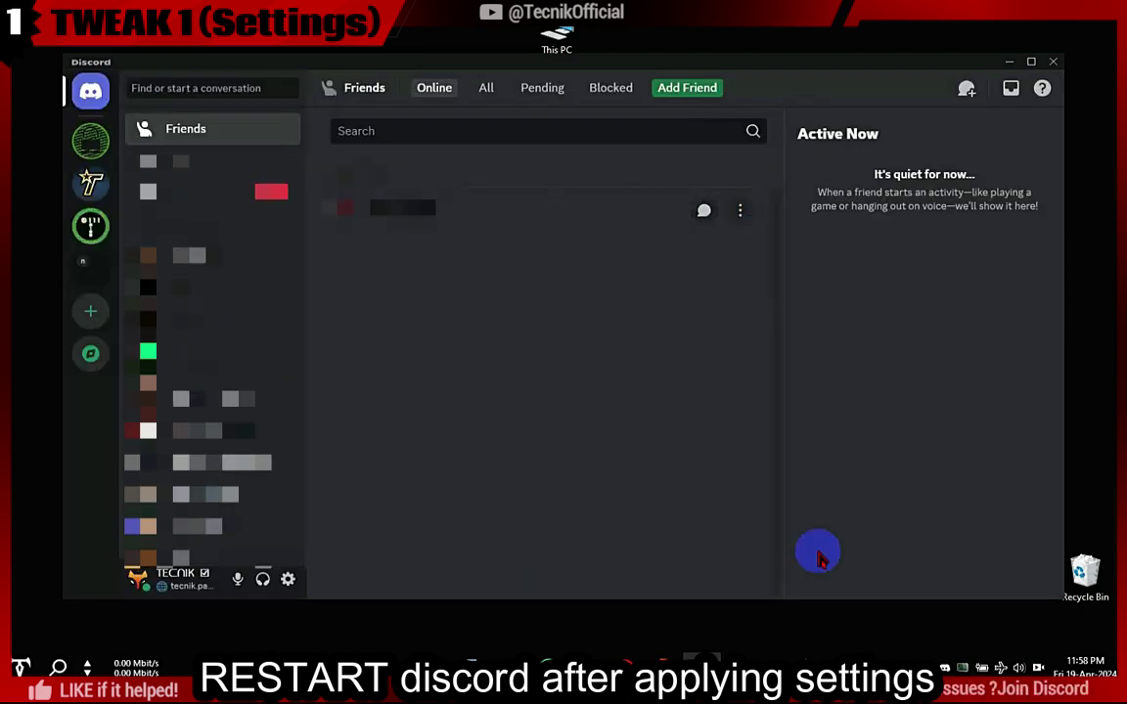
- Open Task Manager, select the openasar script, and bring the Brave OpenAsar page forward
right_click(775, 653)
click(804, 585)
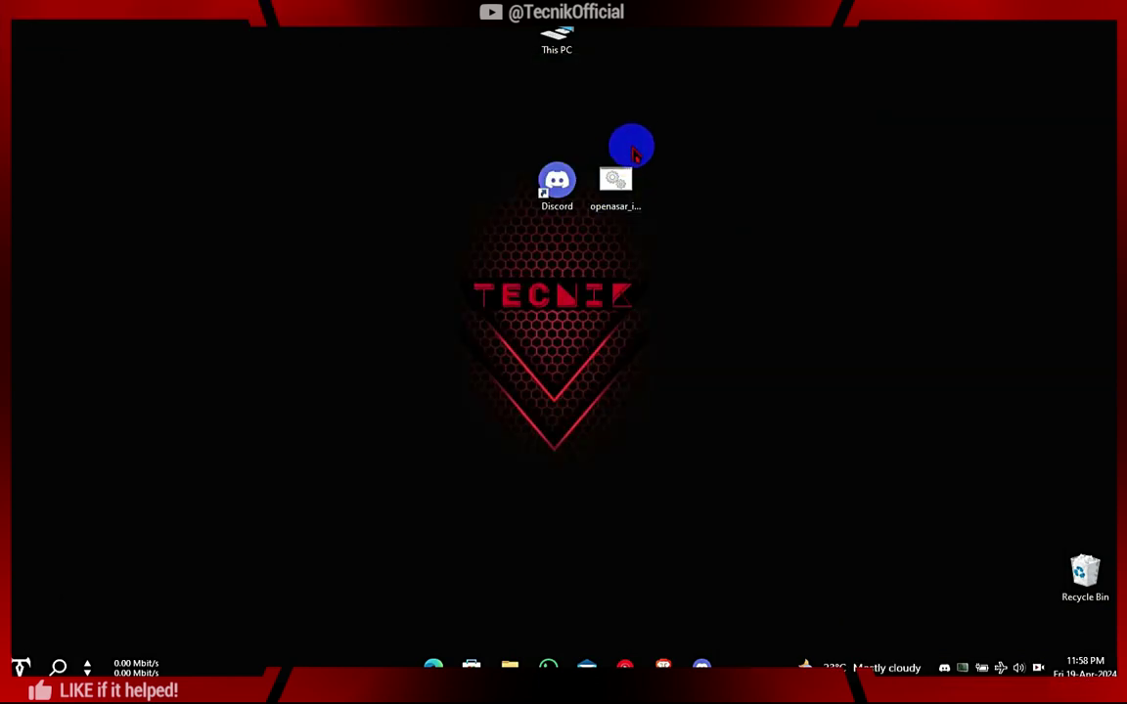
drag(647, 128, 668, 216)
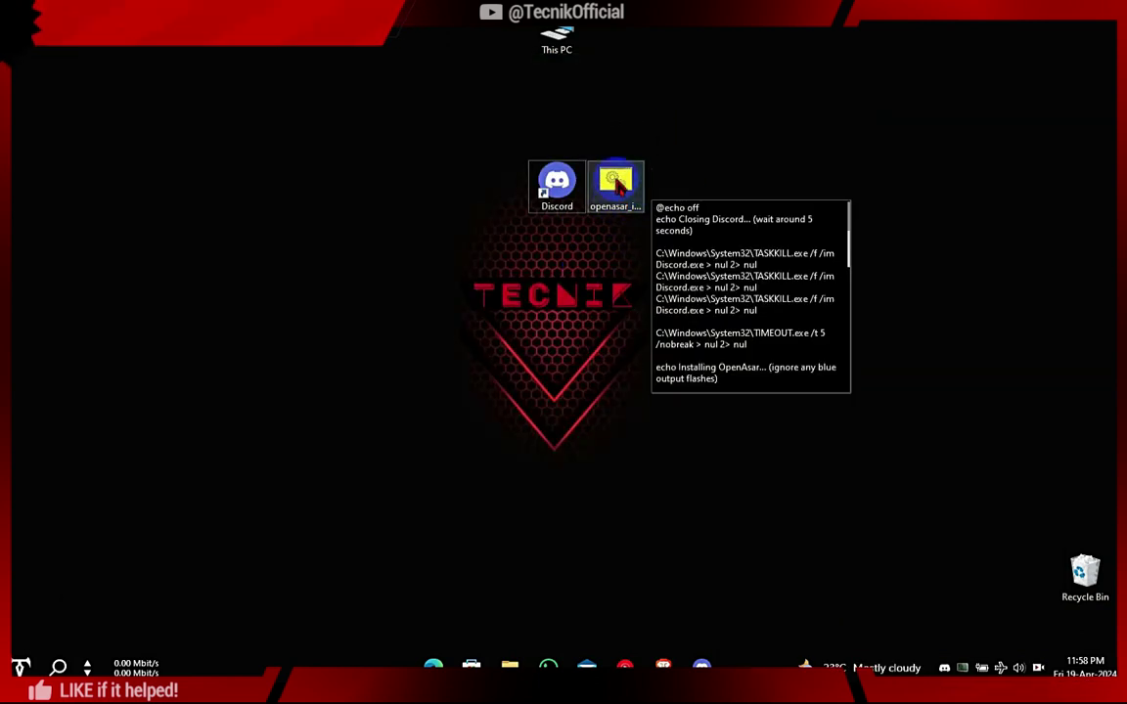
mouse_move(434, 667)
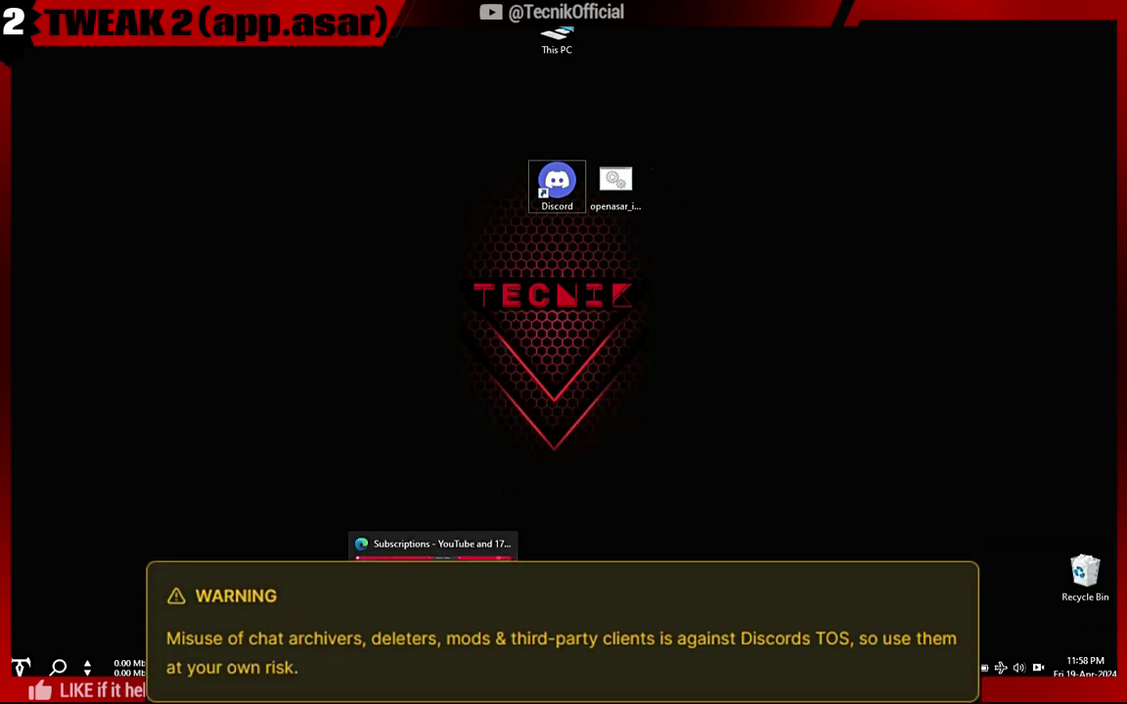
click(662, 666)
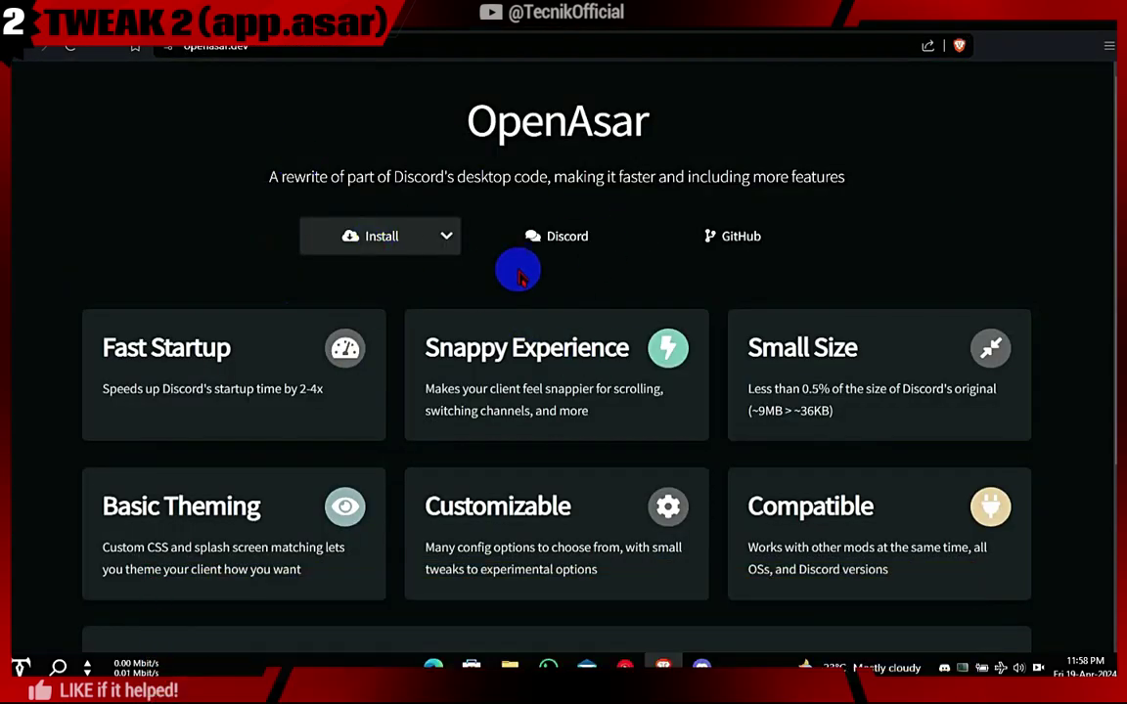
drag(289, 176, 867, 176)
click(868, 176)
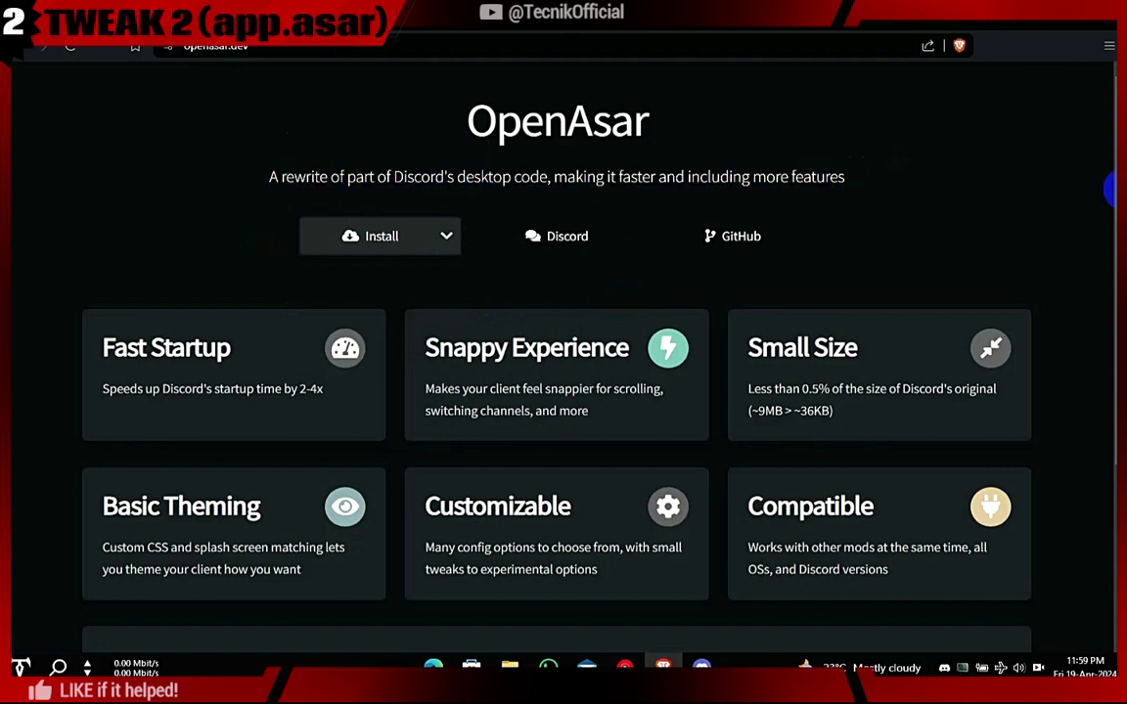
scroll(1110, 283, down, 3)
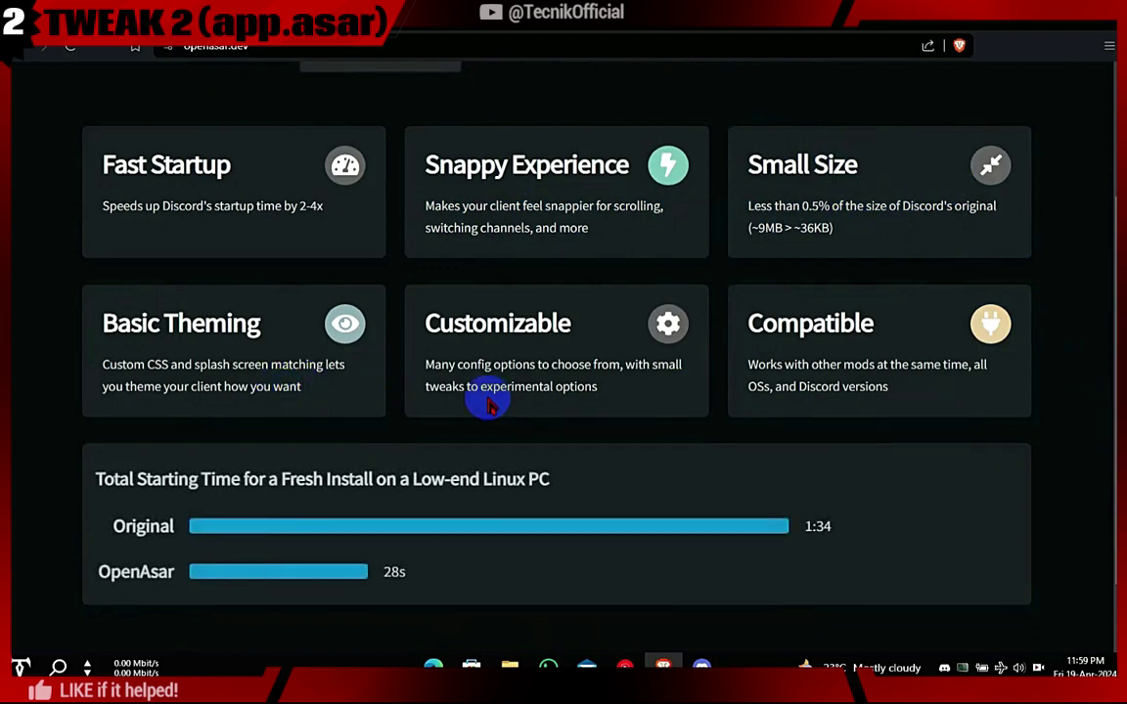
scroll(1111, 279, down, 1)
scroll(1110, 279, up, 3)
- Go to the GooseMod/OpenAsar repository in full screen and view the Nightly release assets
click(44, 46)
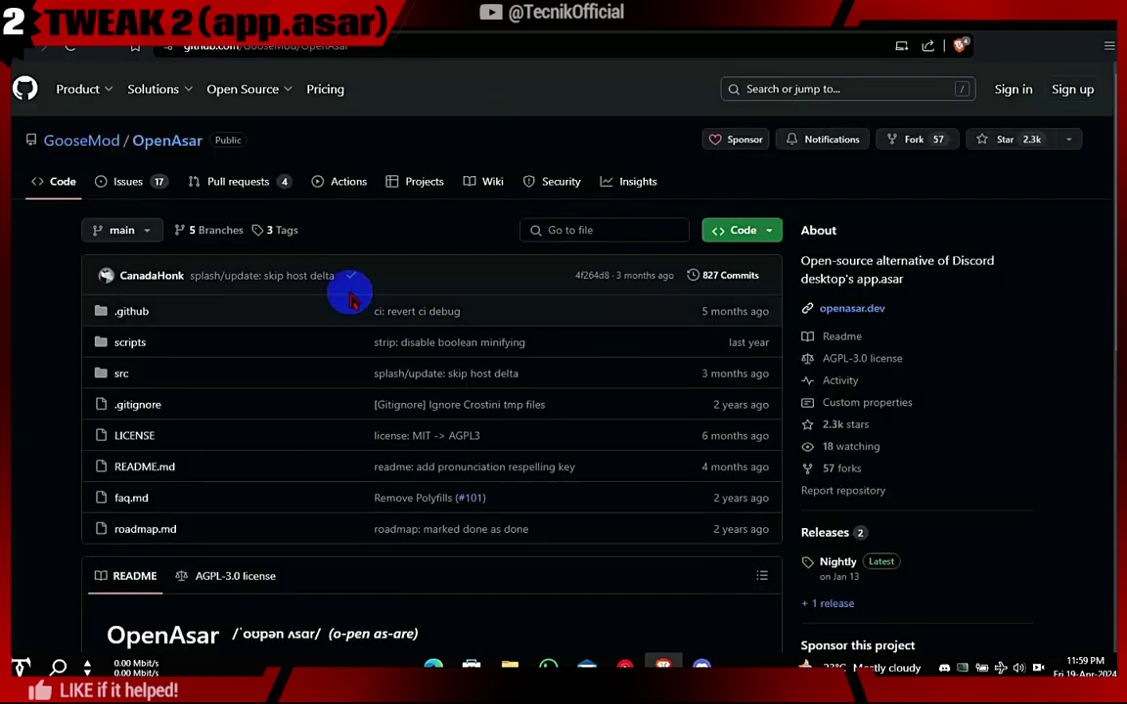
scroll(993, 173, down, 5)
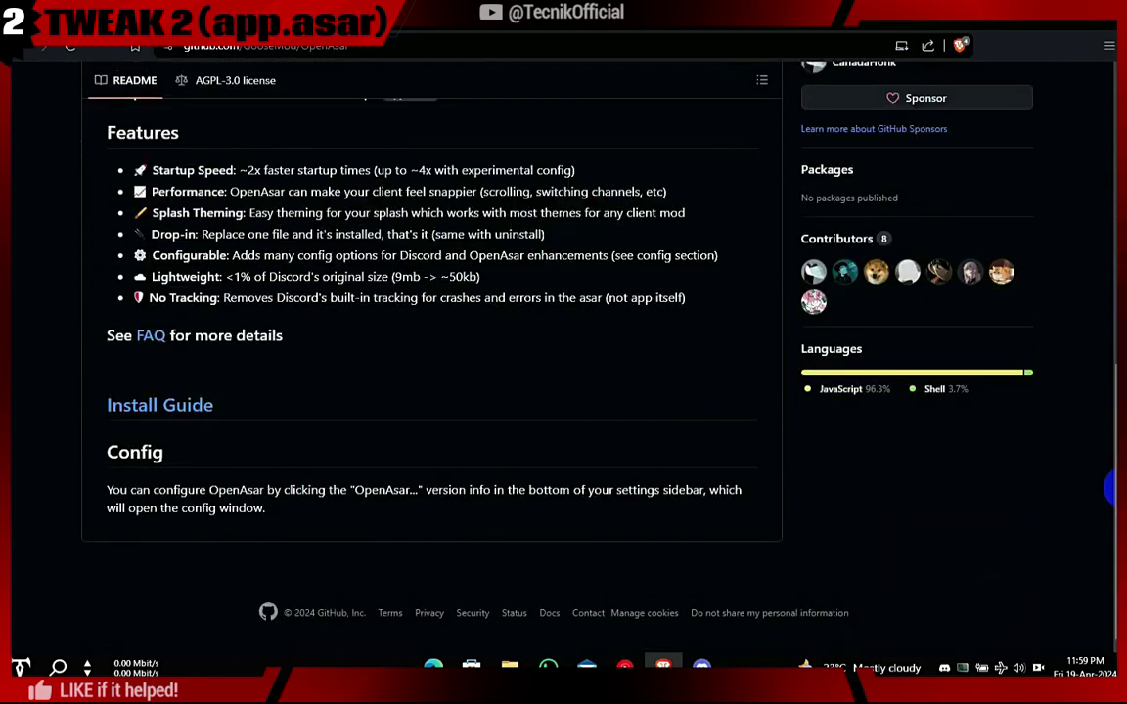
key(F11)
key(F11)
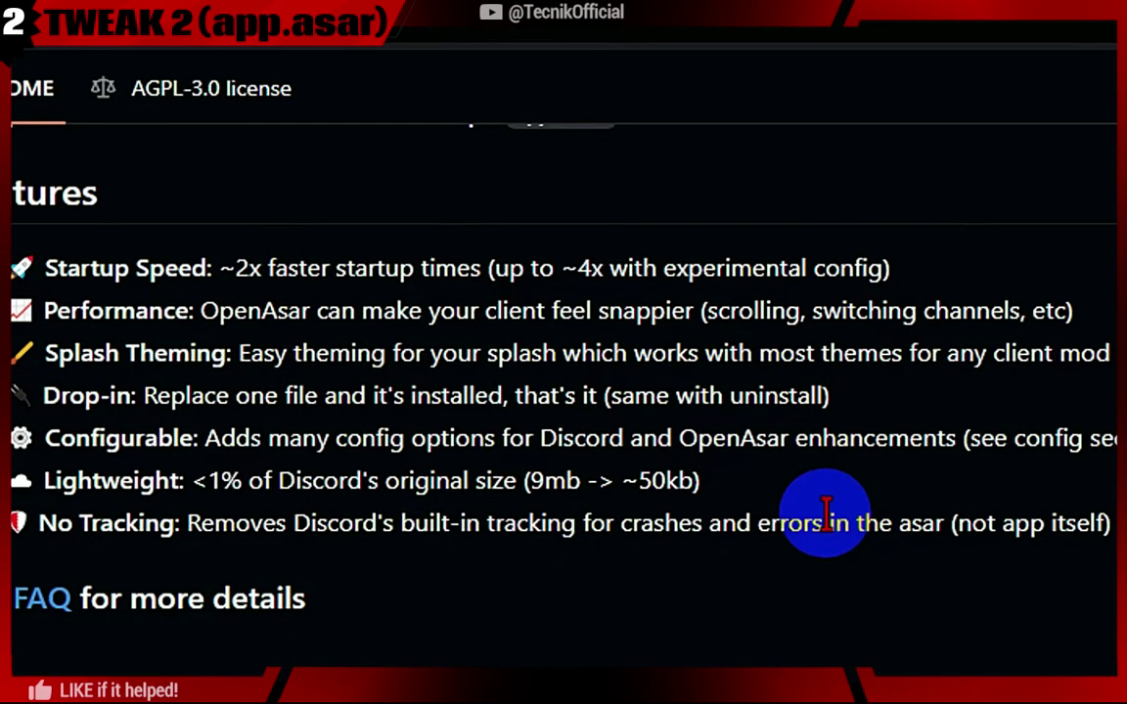
scroll(1077, 382, up, 3)
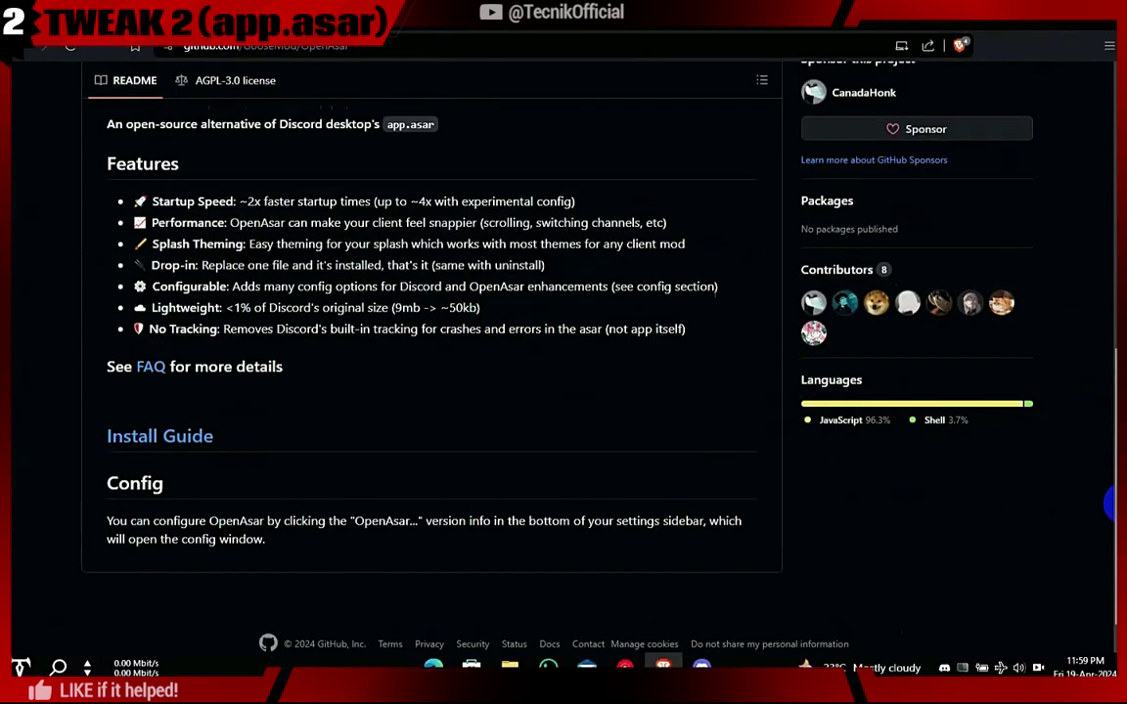
scroll(1076, 372, up, 3)
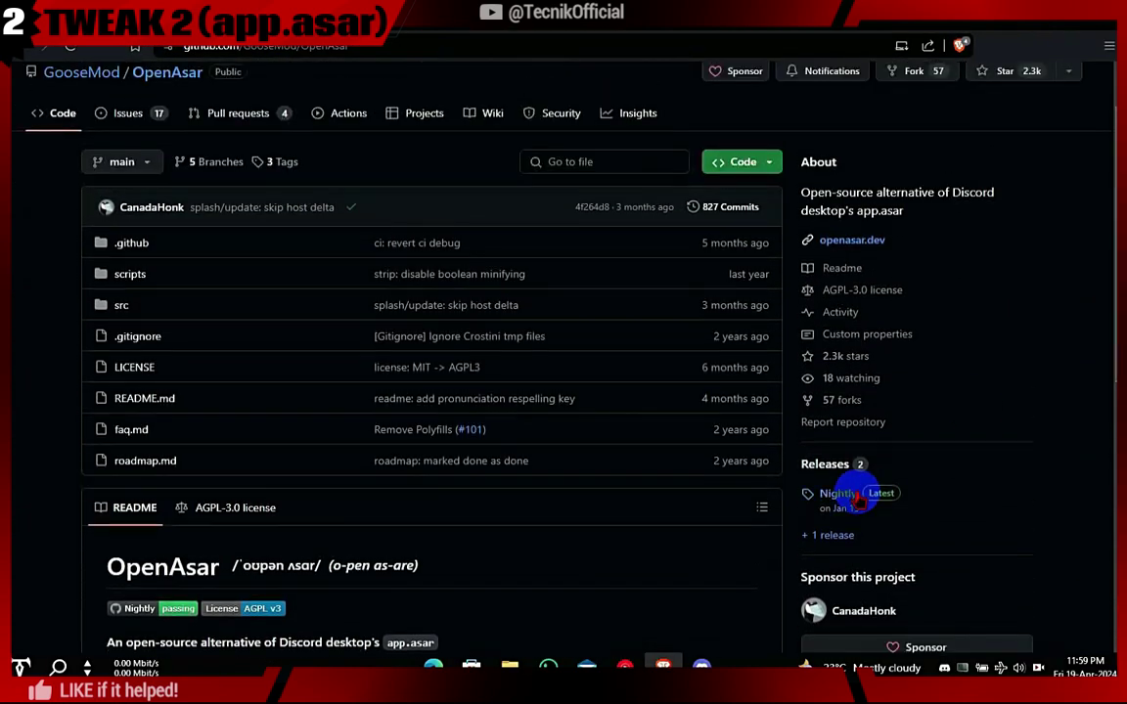
click(849, 494)
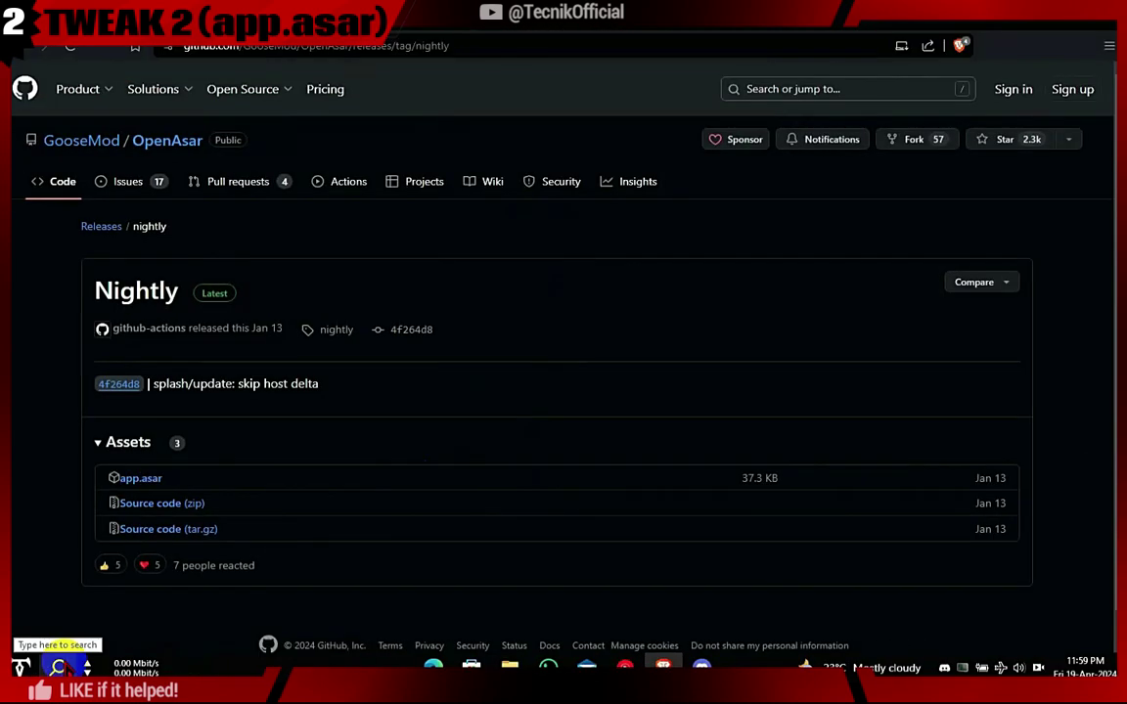
click(59, 668)
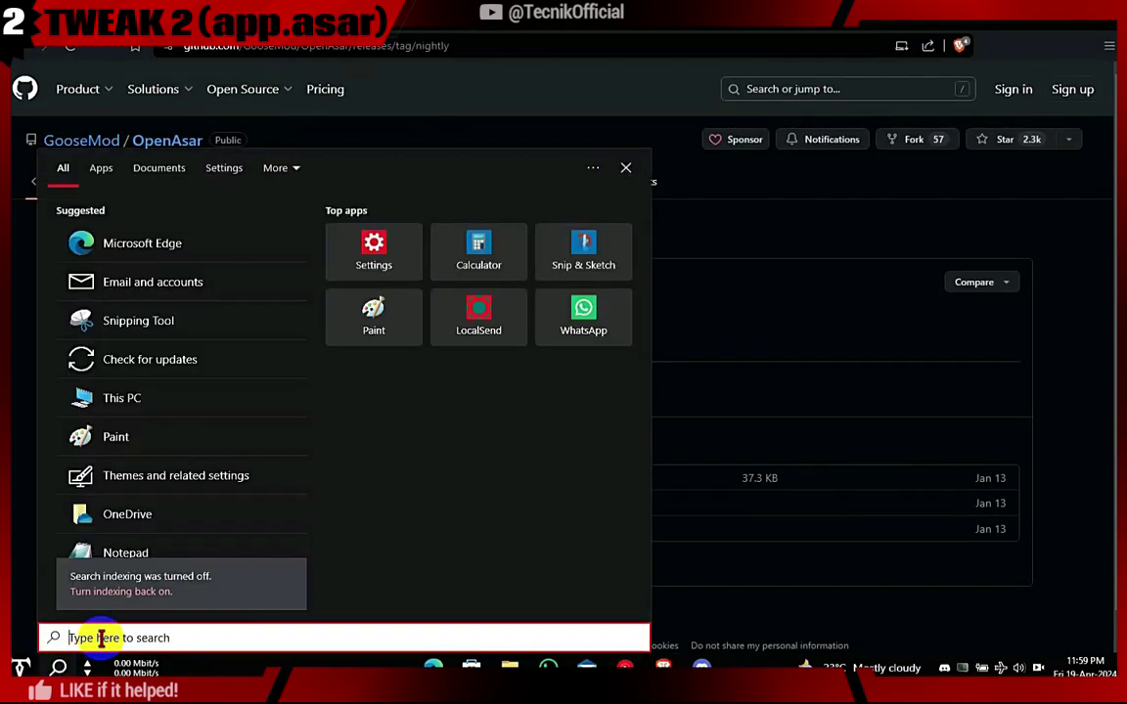
- Search %localappdata%\discord and open the local Discord folder, selecting app-1.0.9042
text(lo)
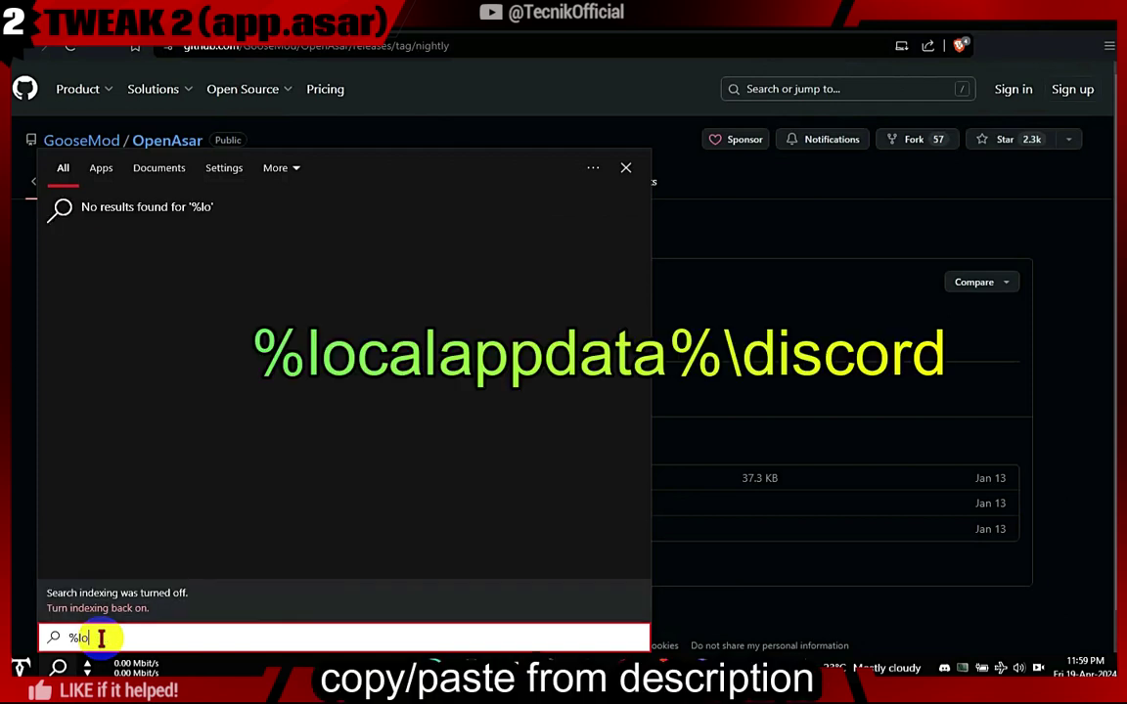
text(calappdata%\discord)
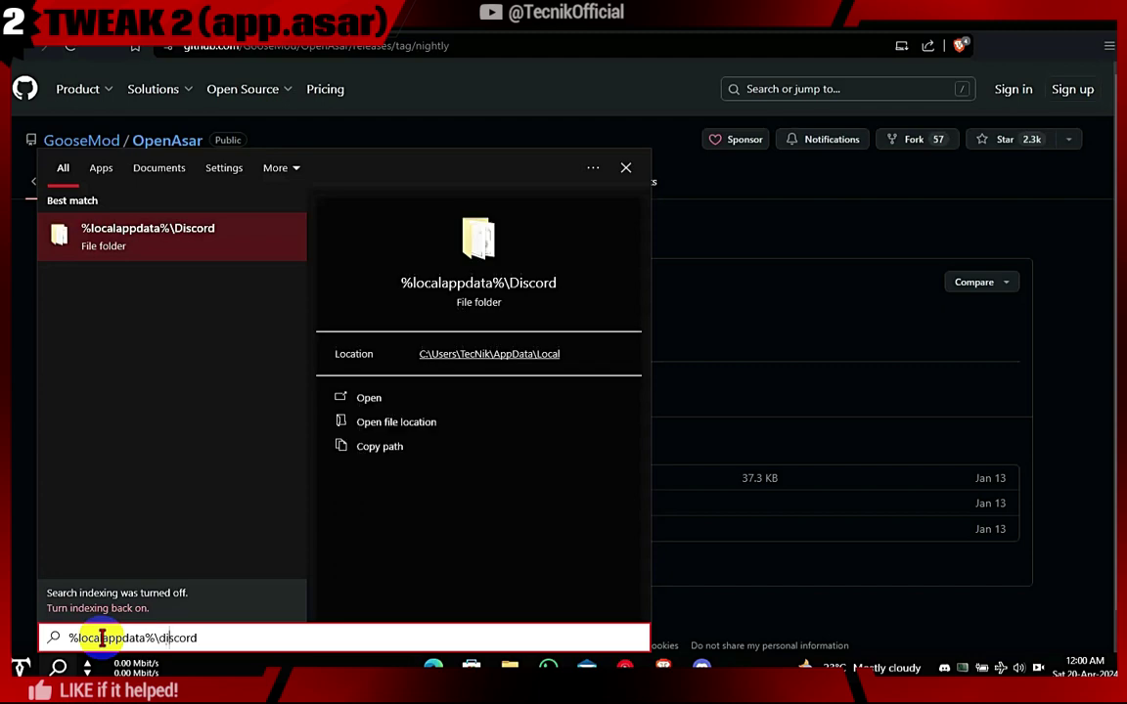
key(Tab)
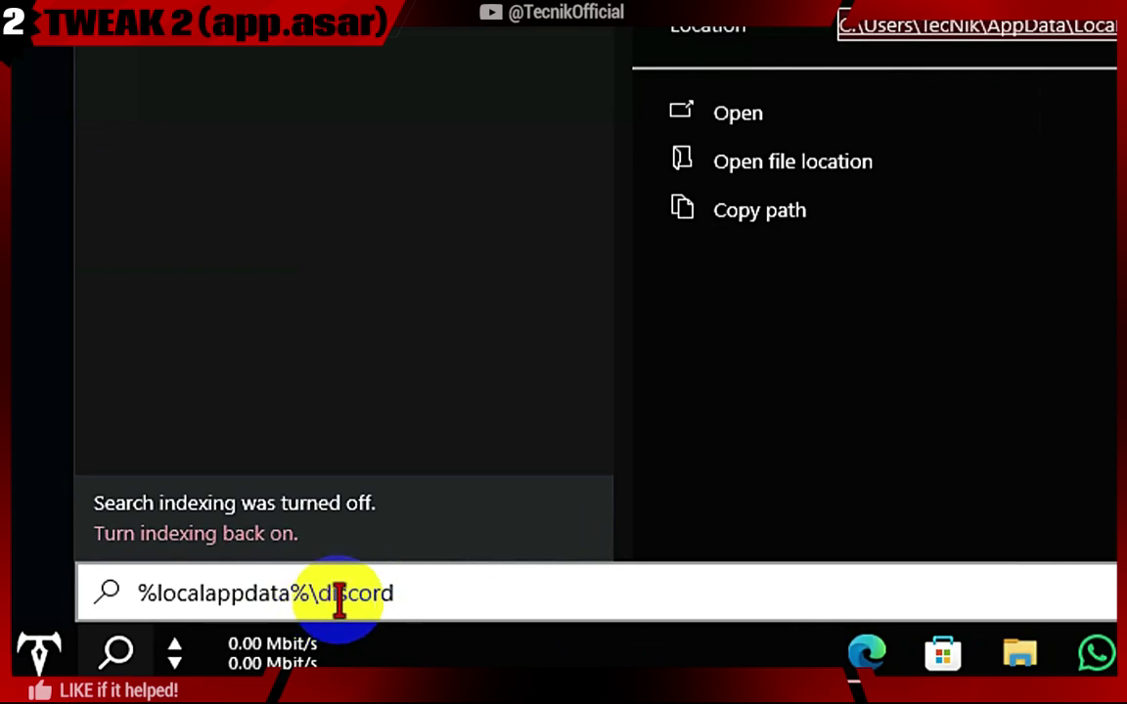
drag(193, 638, 156, 638)
drag(313, 592, 402, 596)
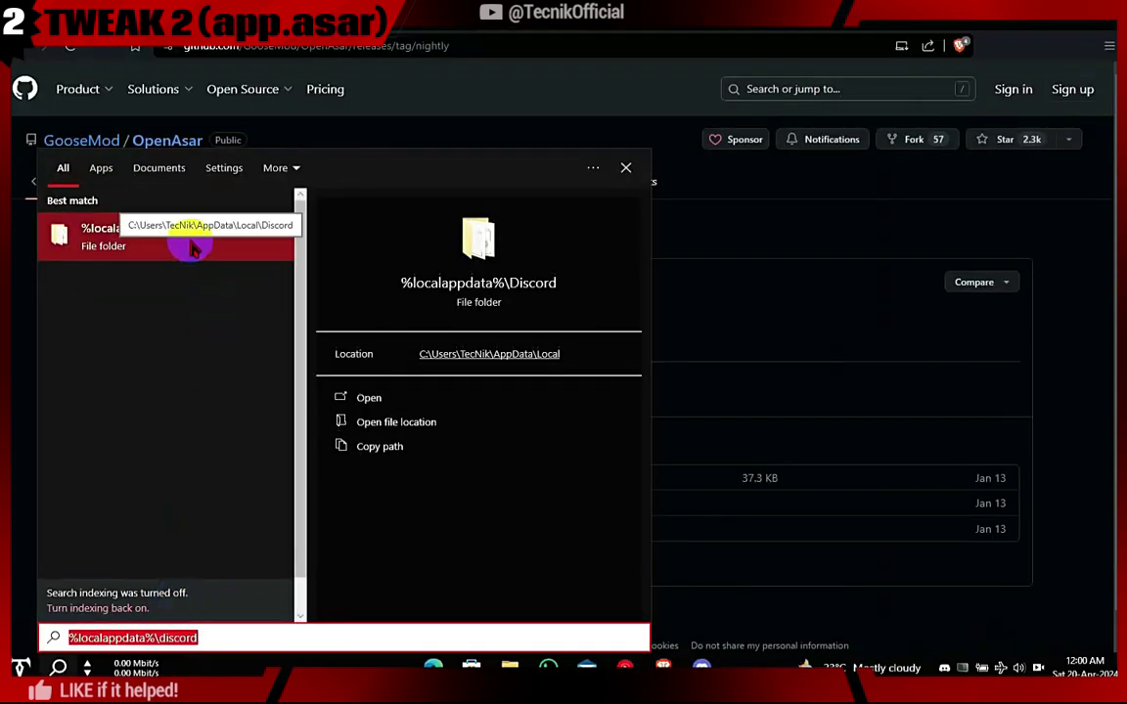
click(200, 241)
click(462, 233)
click(485, 233)
key(Return)
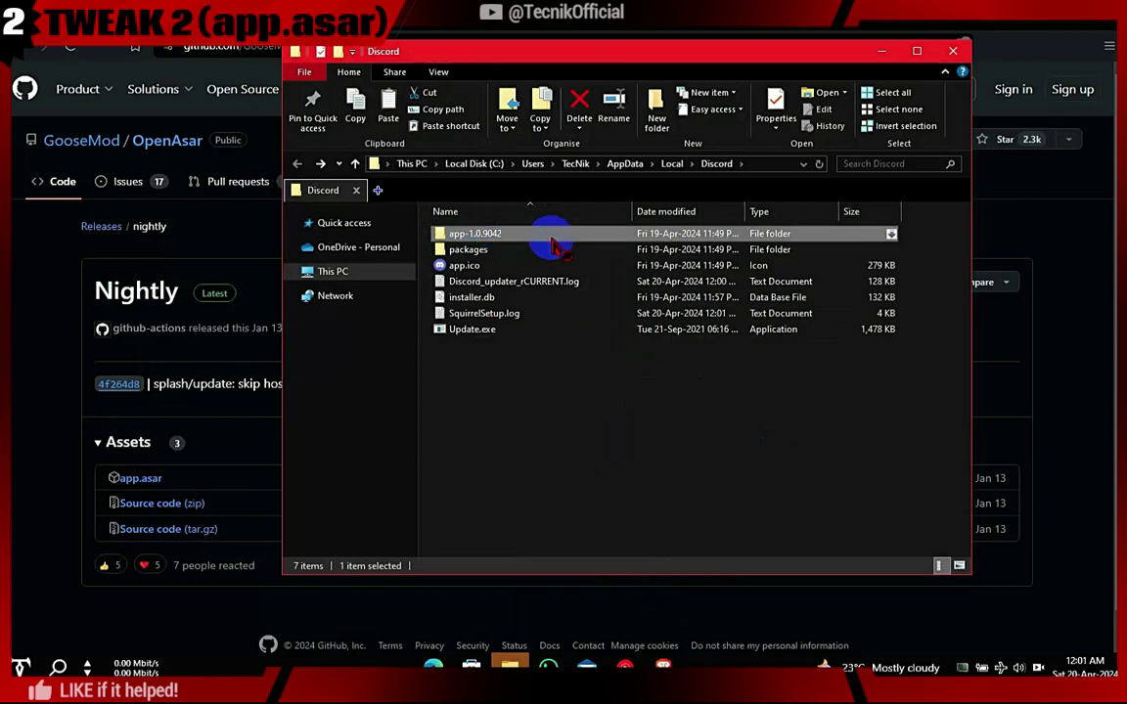
- Open the app-1.0.9042 folder, then its resources folder containing app.asar
key(Return)
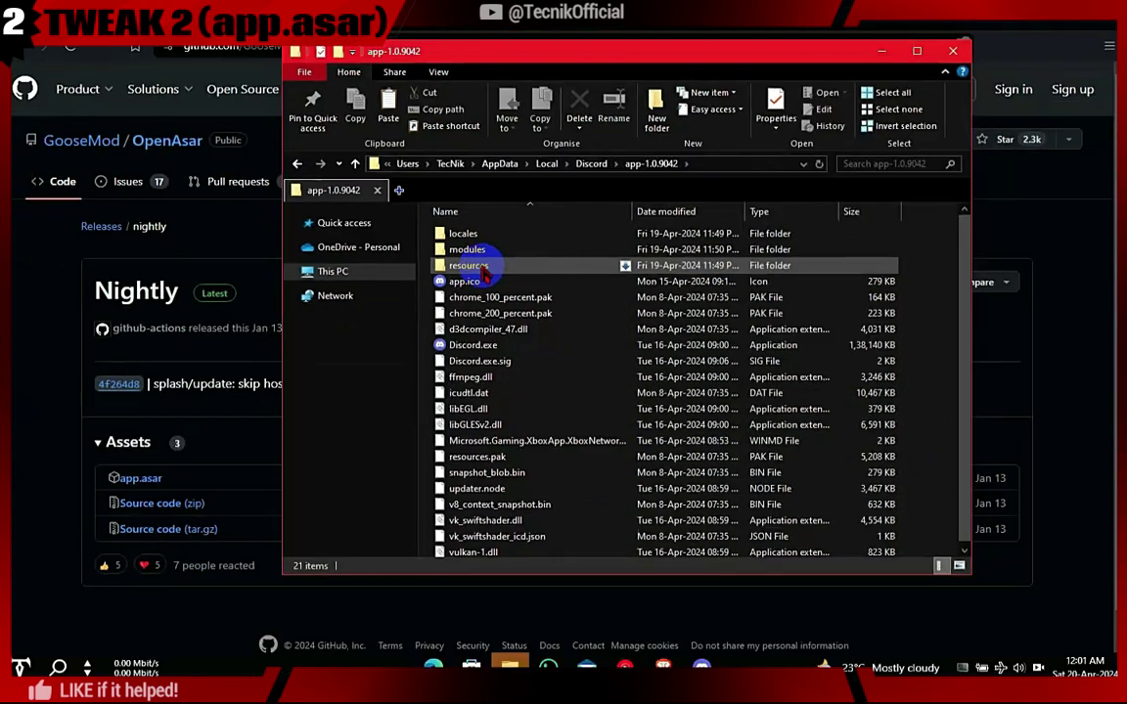
click(481, 272)
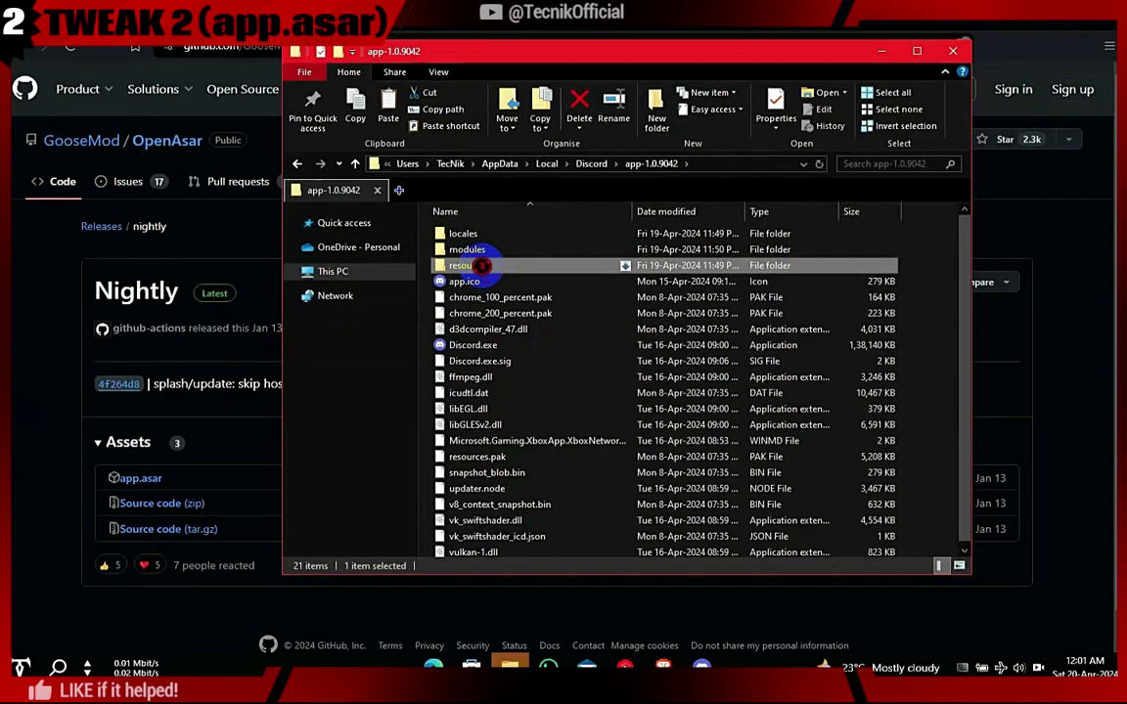
double_click(482, 265)
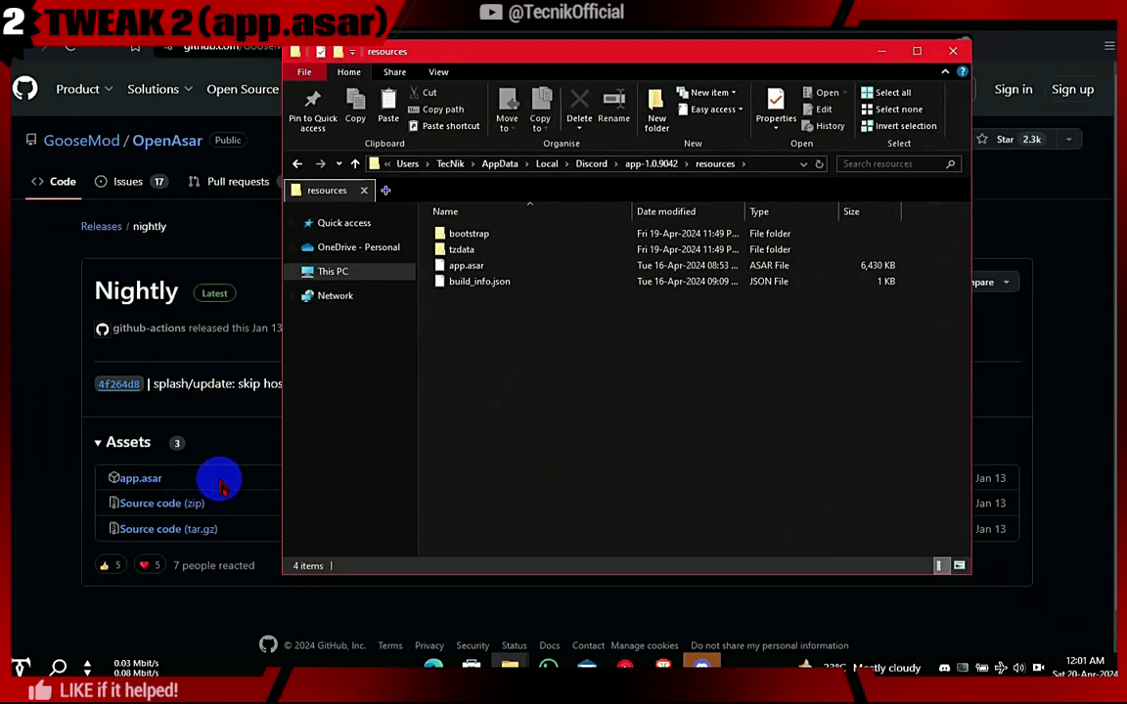
- Download the Stable OpenAsar installer script from openasar.dev
click(882, 53)
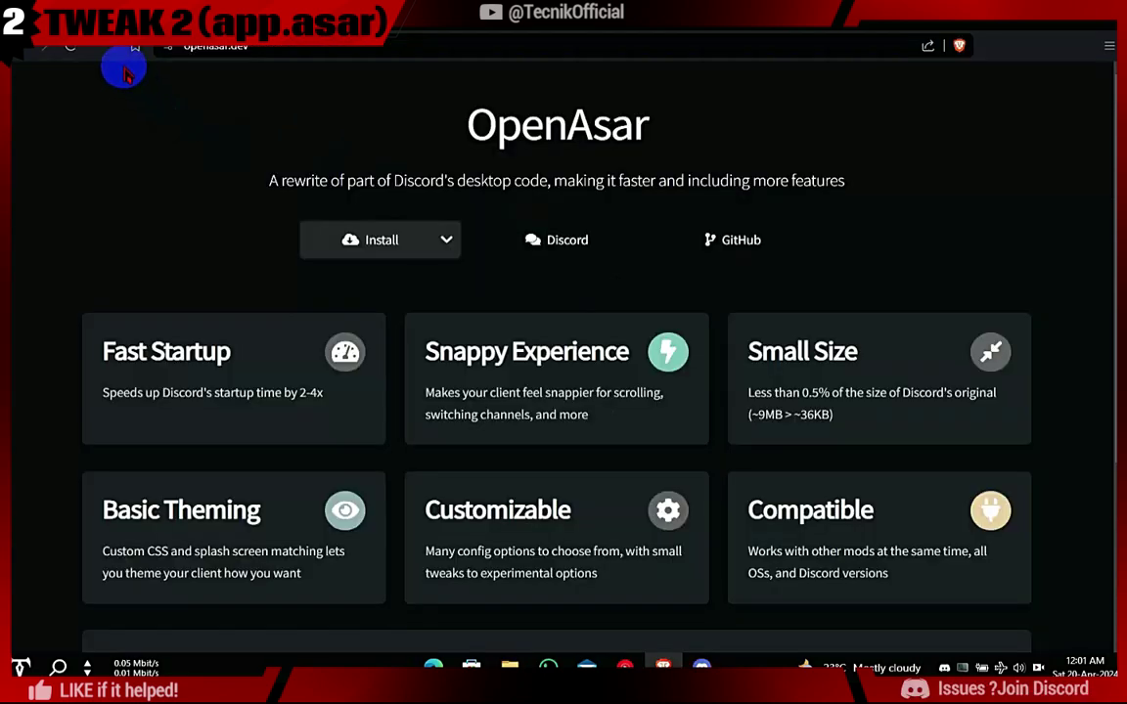
click(421, 227)
click(354, 277)
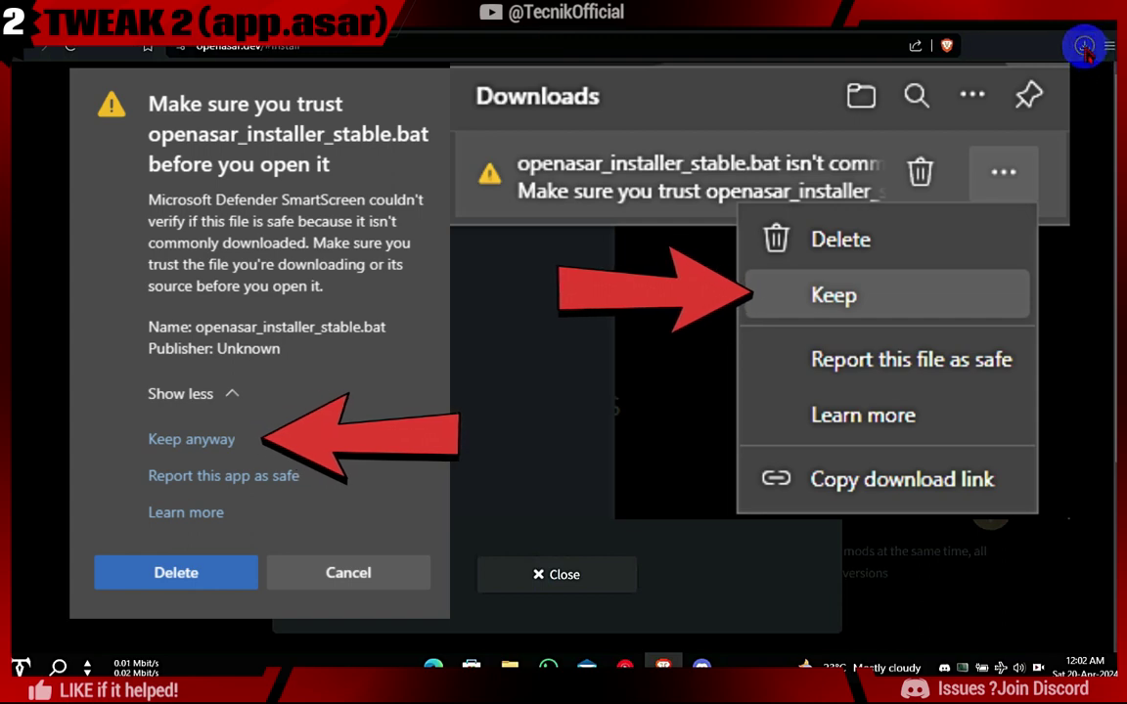
- Locate openasar_installer_stable.bat on the Desktop from the browser's download history
click(1084, 46)
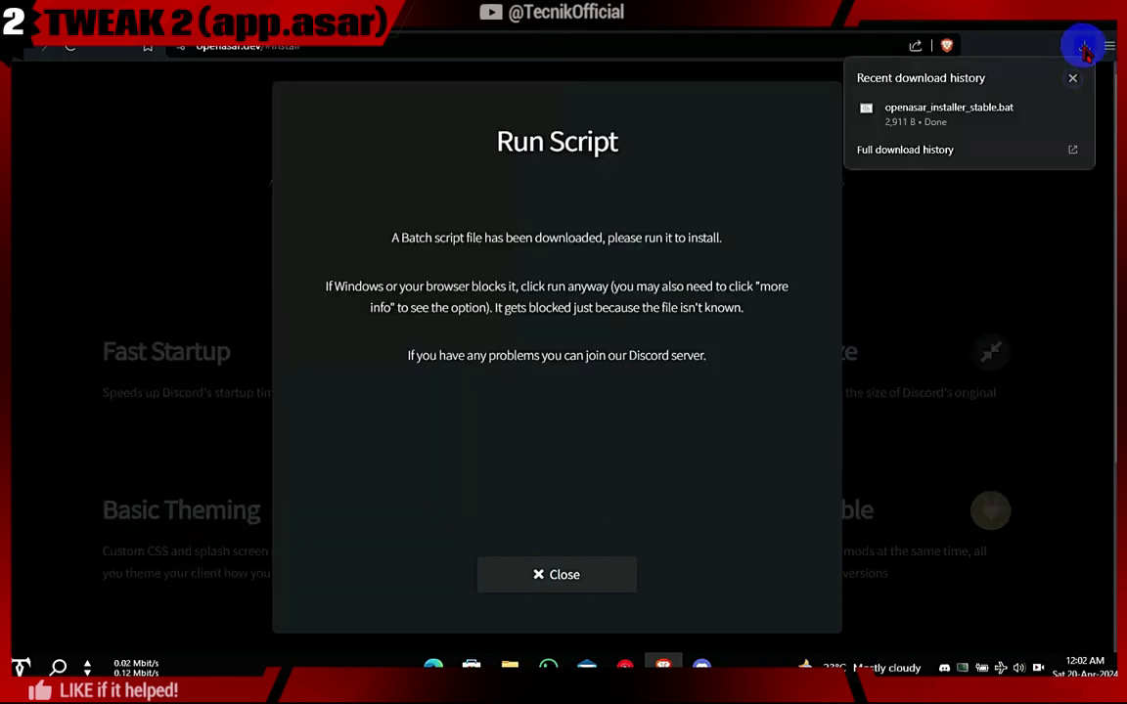
click(1048, 114)
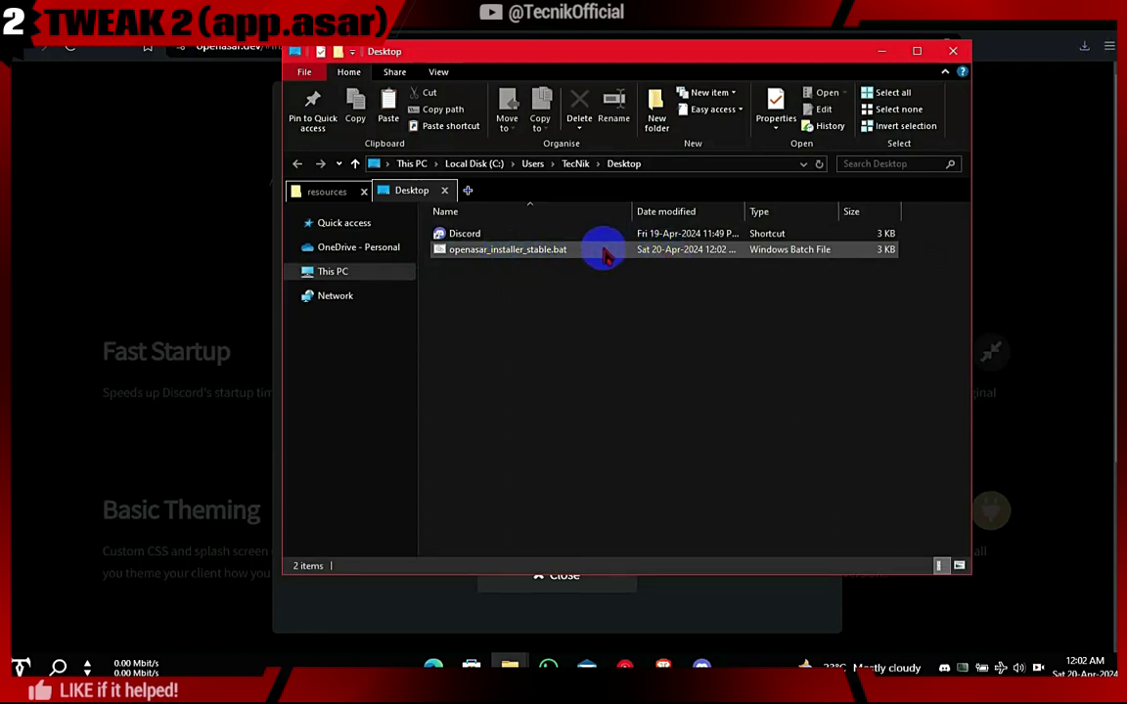
click(949, 49)
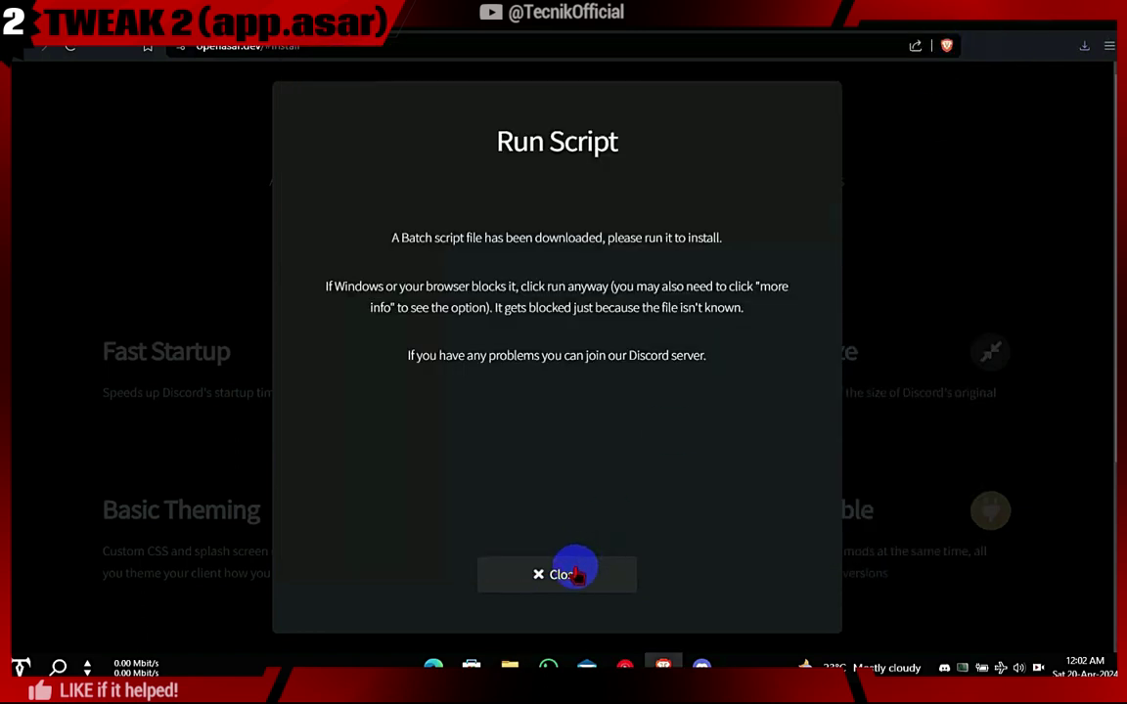
- Read the note about running blocked scripts and close the Run Script notice
drag(326, 283, 777, 335)
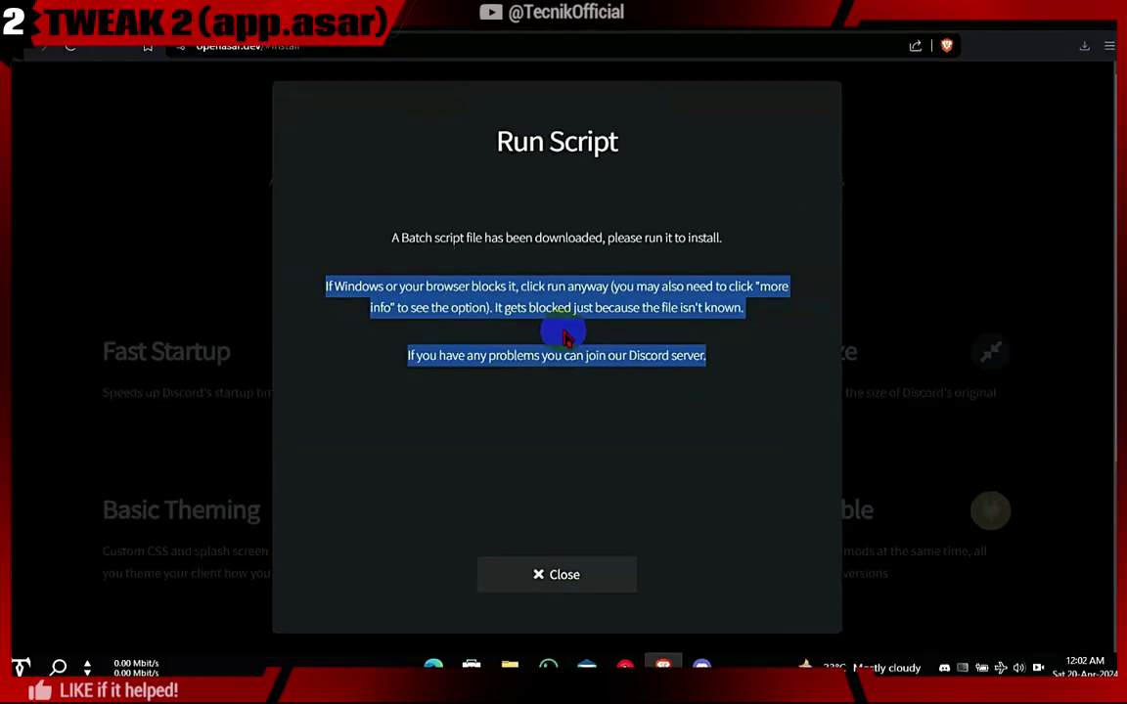
click(565, 338)
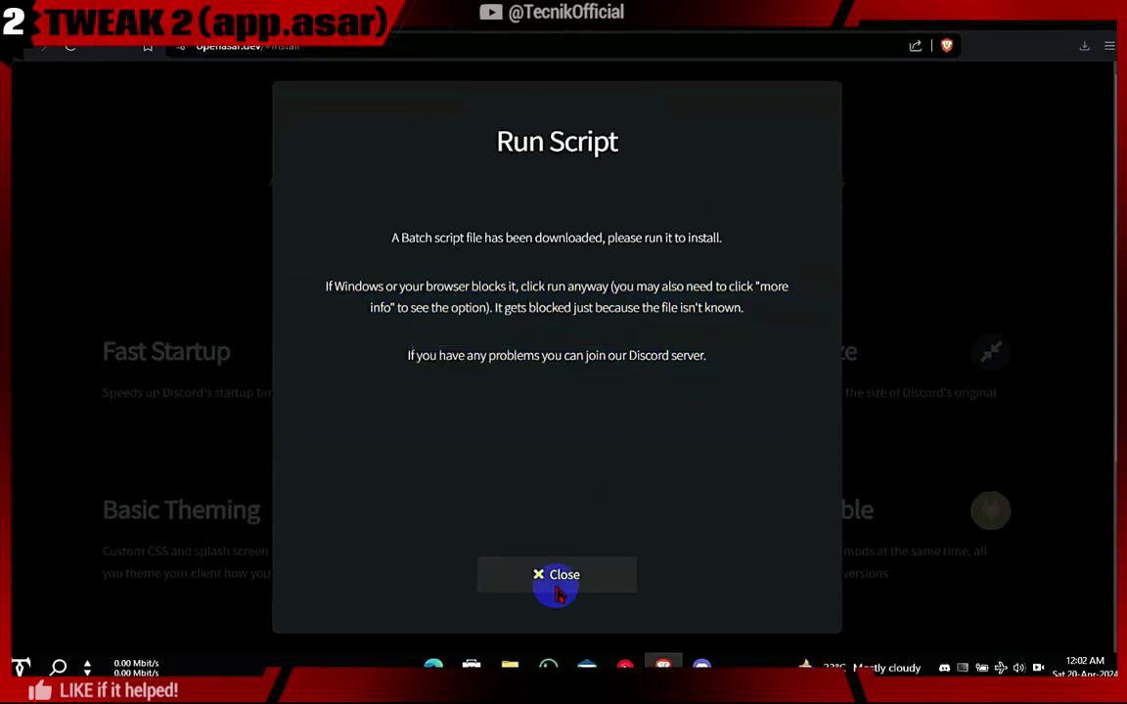
click(559, 578)
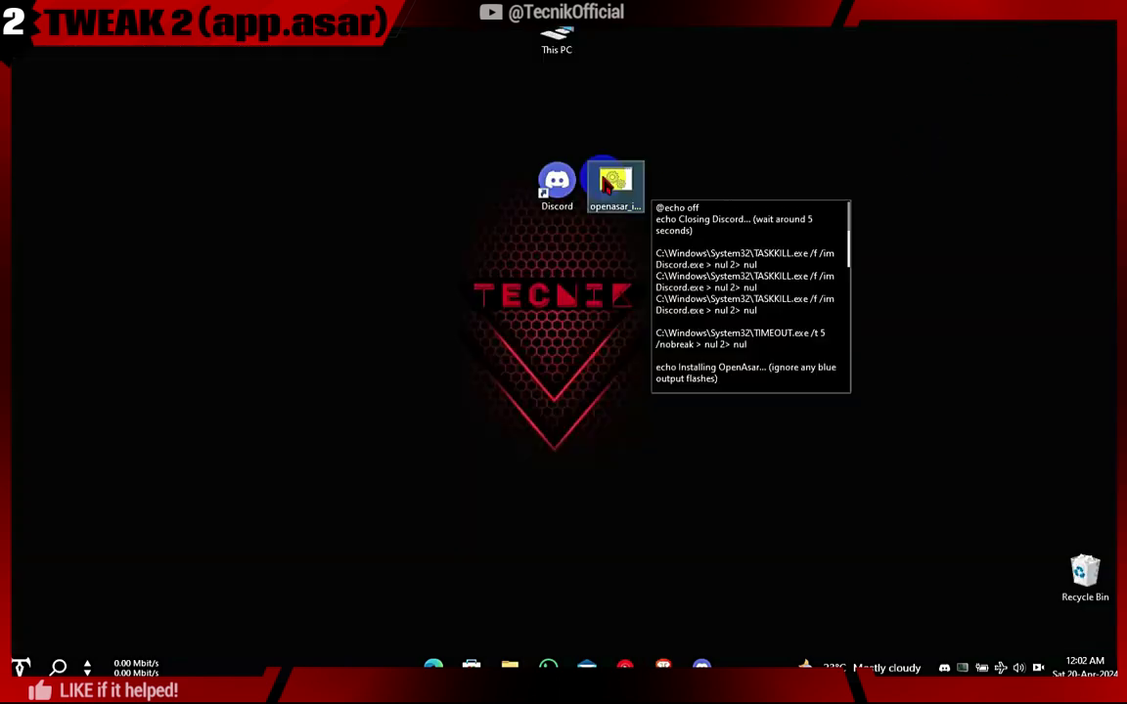
- Launch openasar_installer_stable.bat and quit Discord from the system tray
click(631, 176)
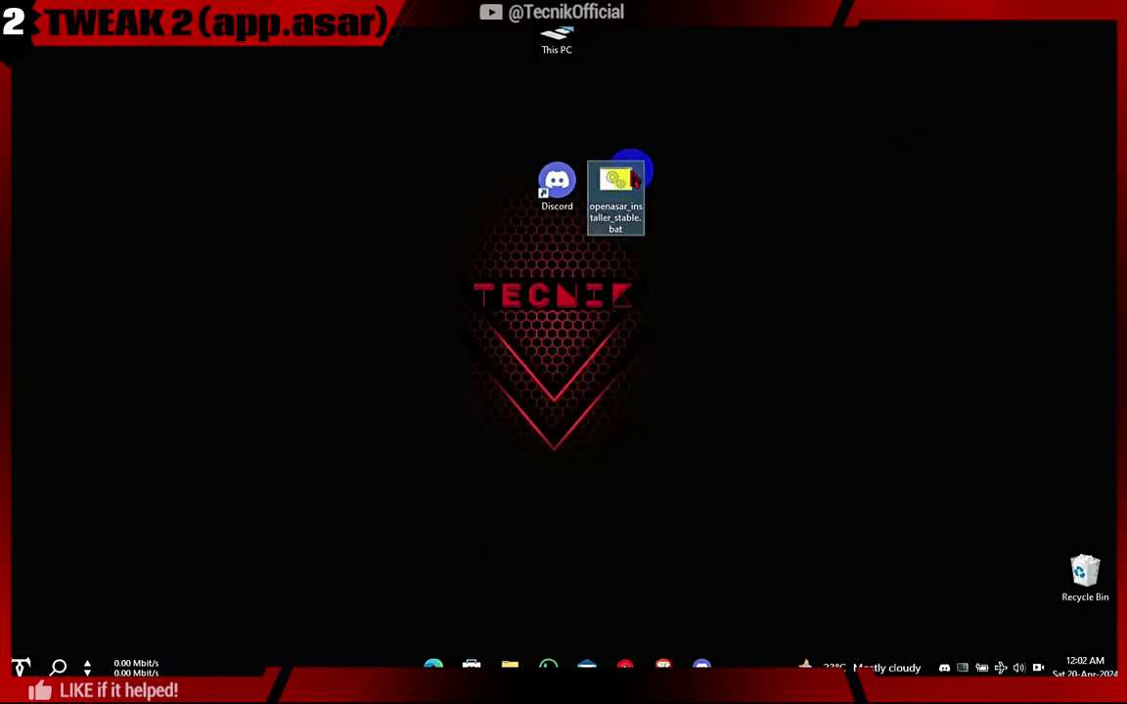
click(684, 278)
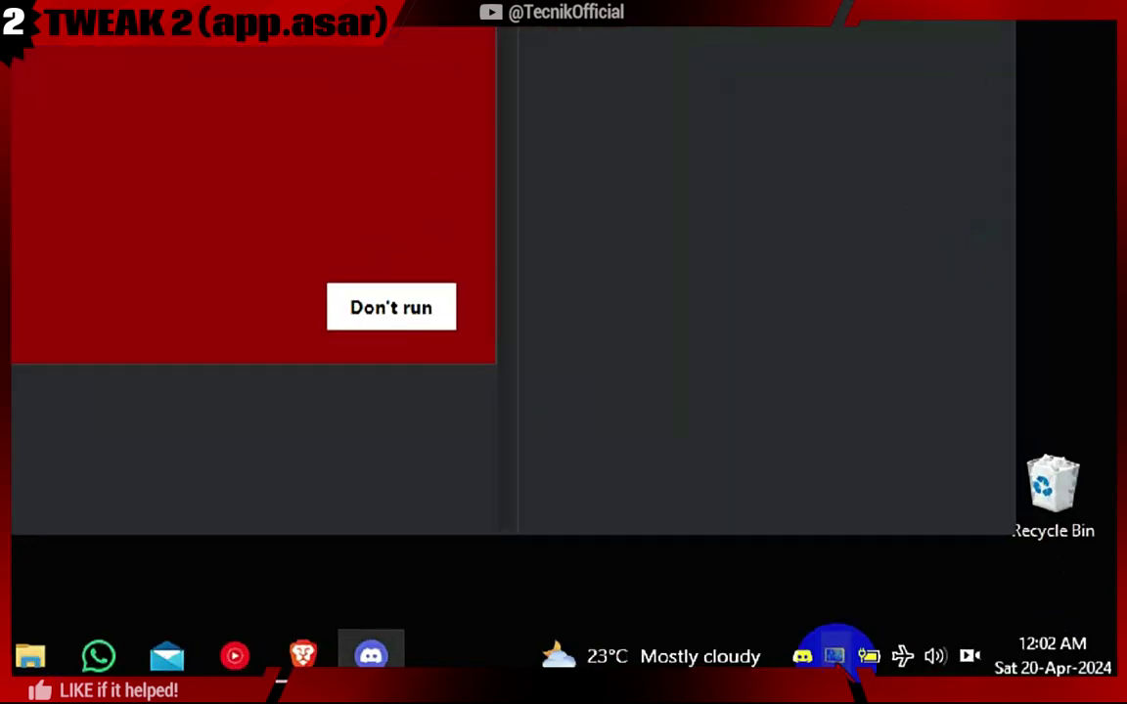
right_click(945, 668)
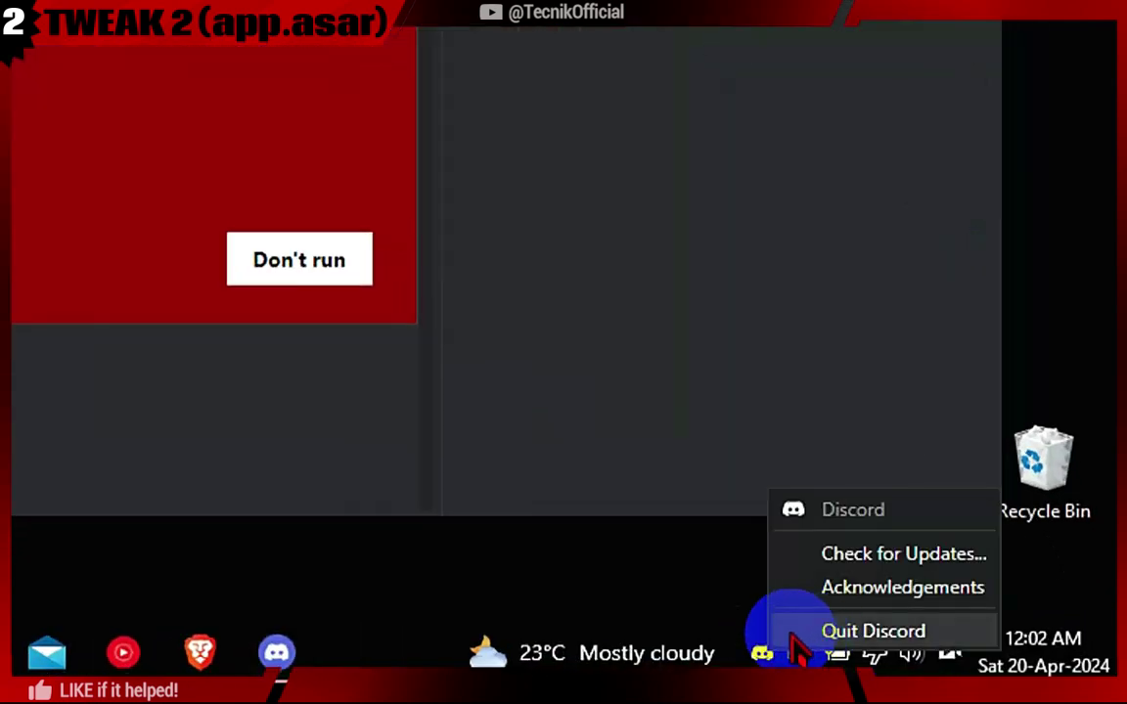
click(797, 636)
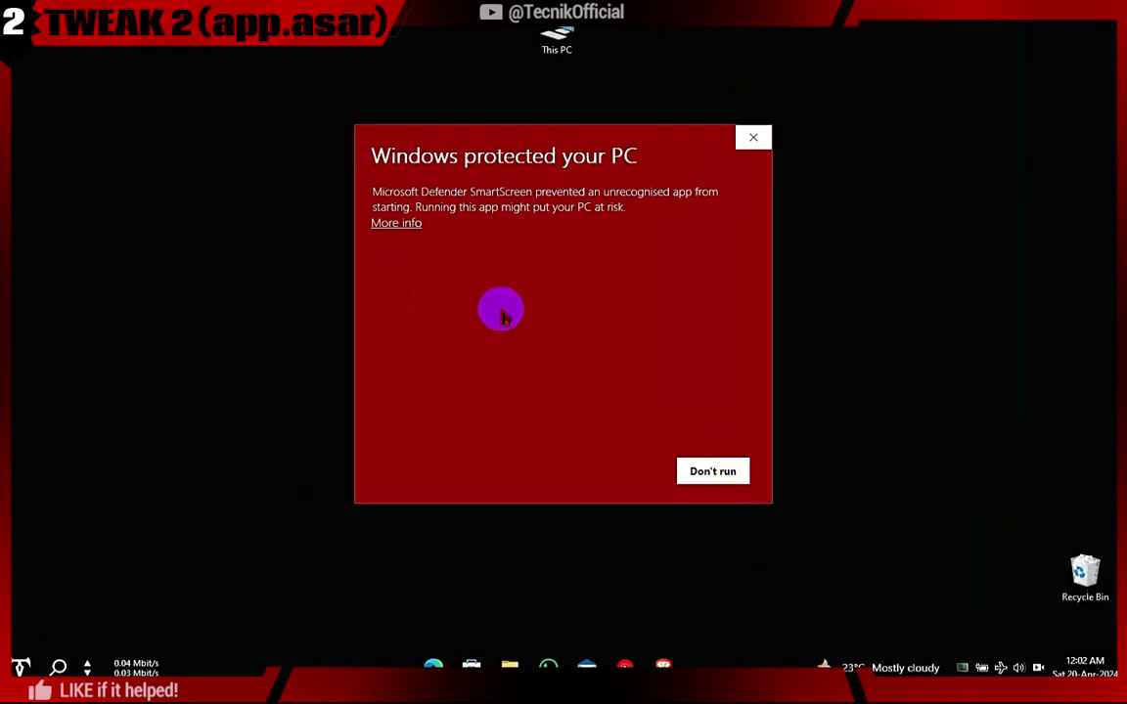
- Allow the blocked script through SmartScreen with More info and Run anyway
click(408, 224)
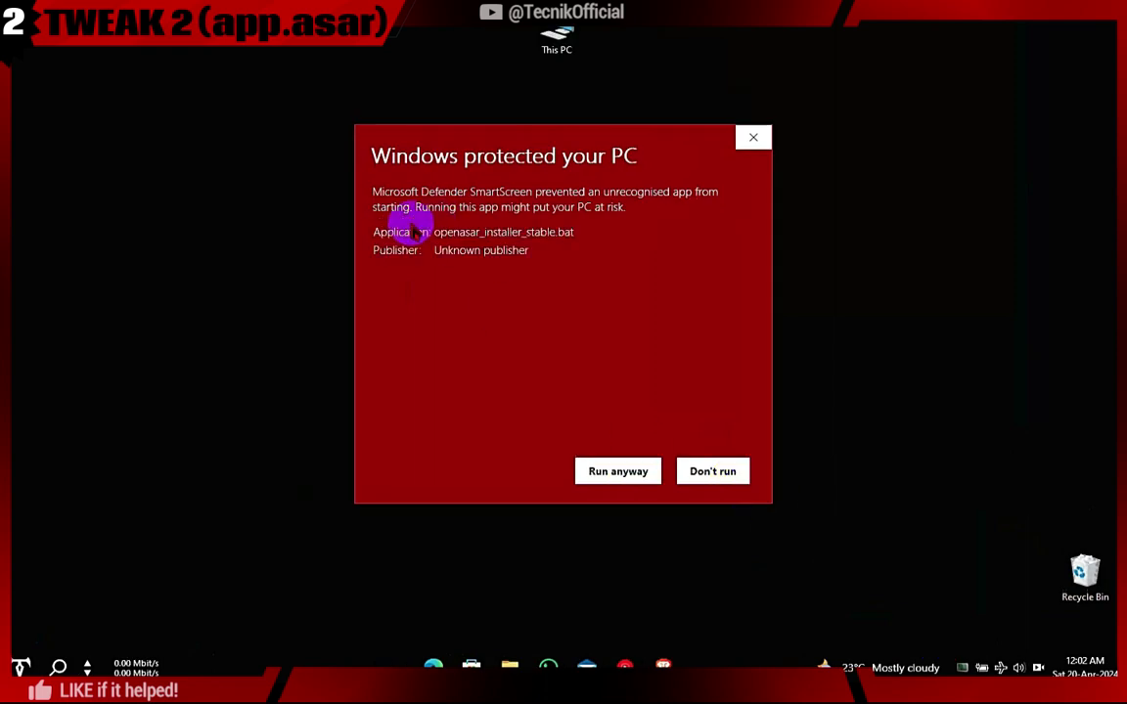
click(598, 472)
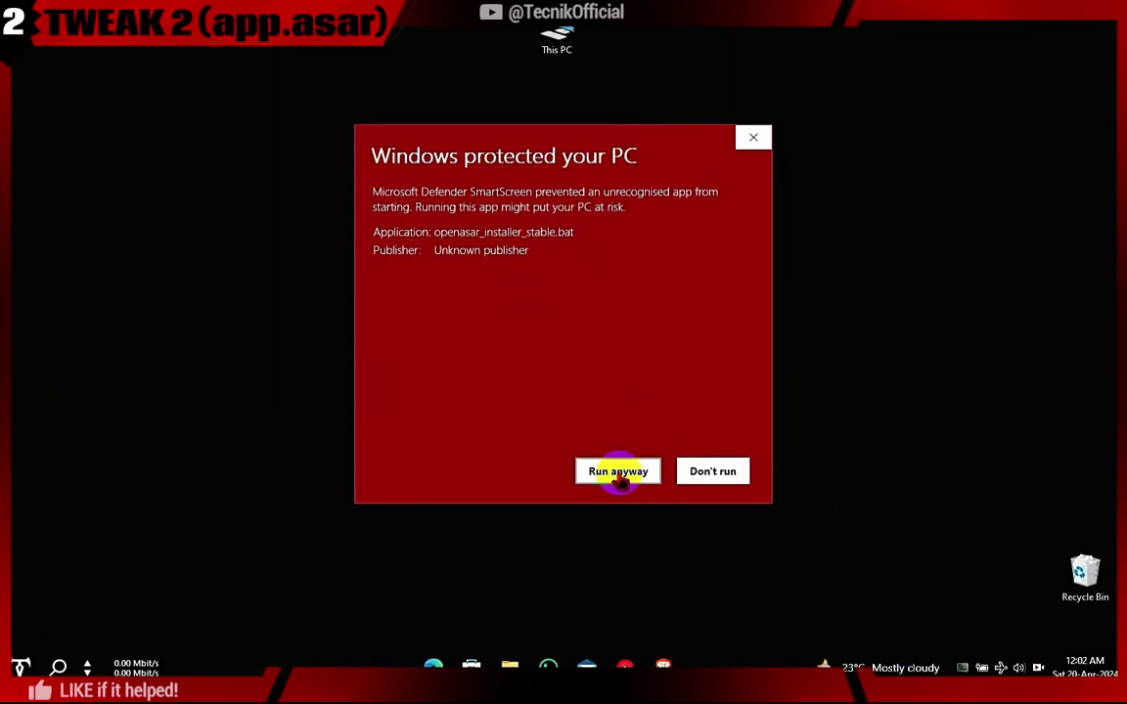
click(620, 471)
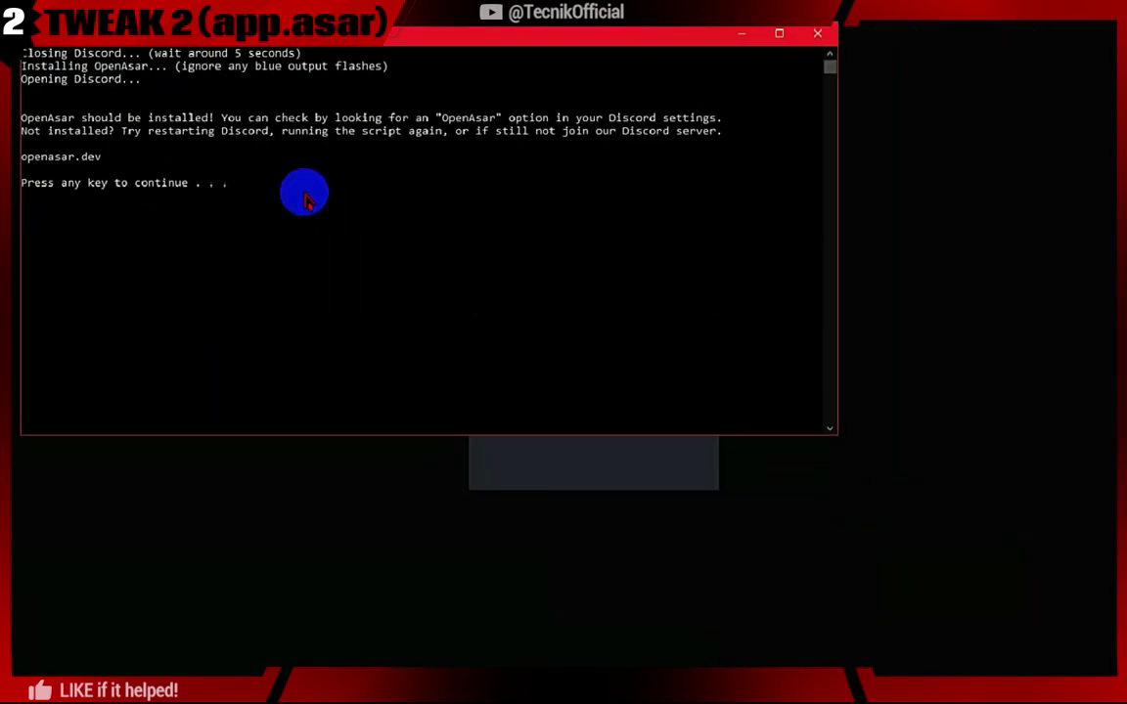
- Close the installer console, disable Splash Theming, keep Performance focus, and restart Discord
key(Return)
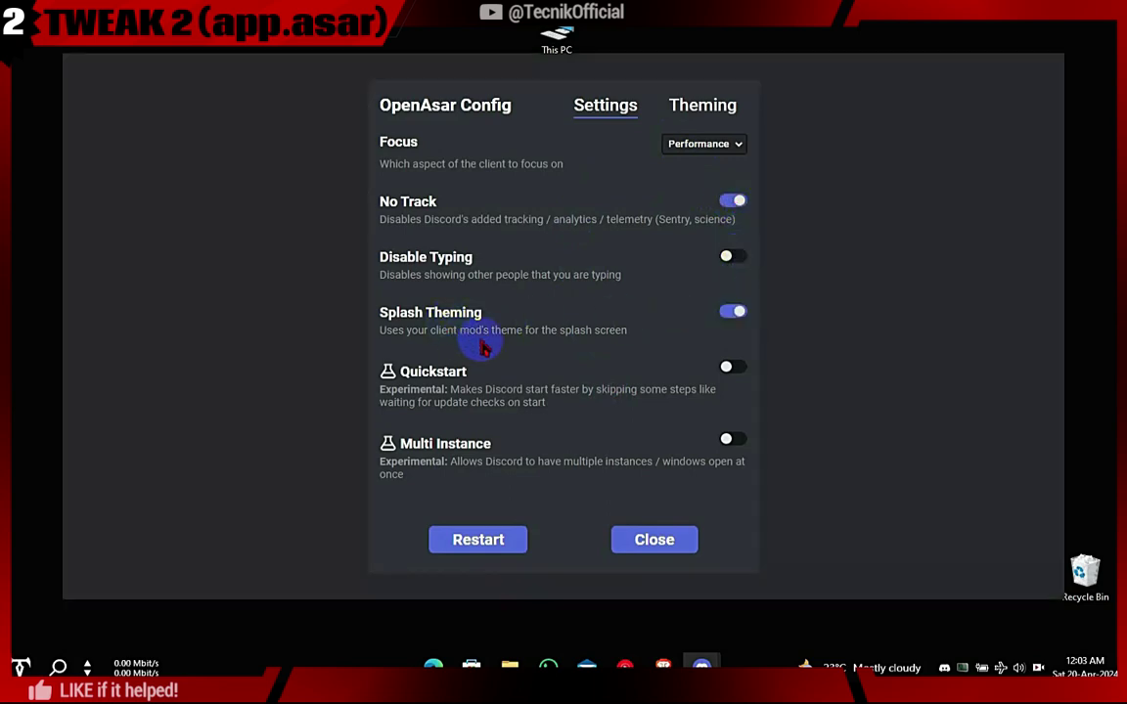
click(723, 315)
click(725, 370)
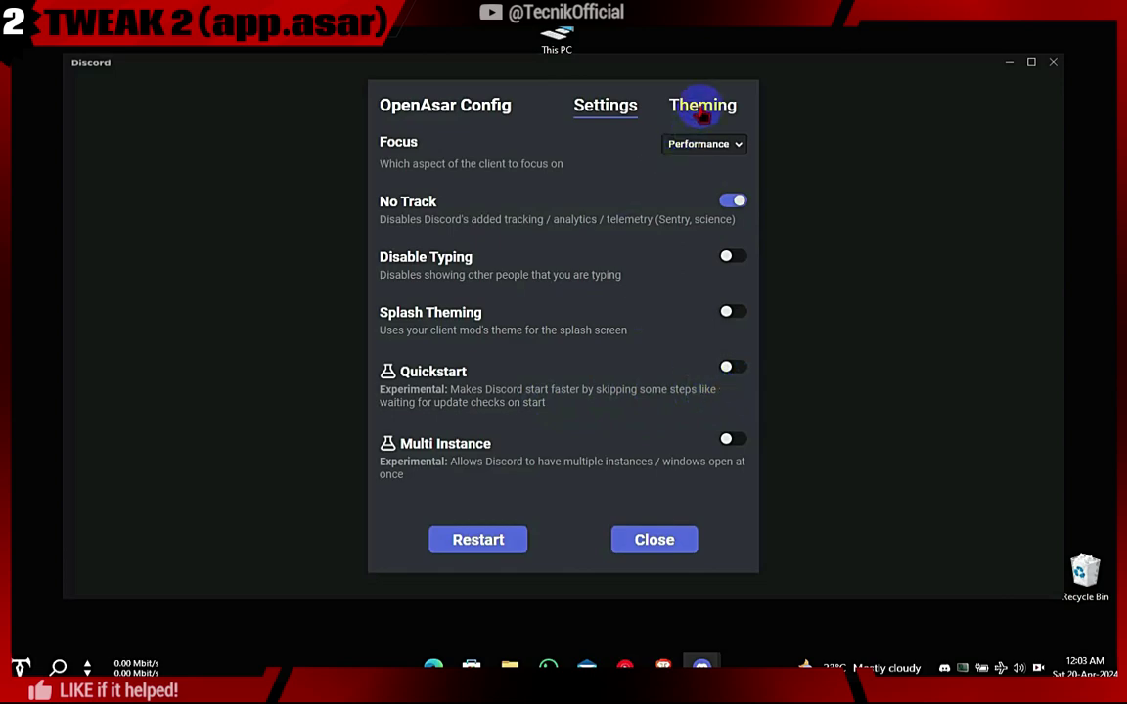
click(711, 161)
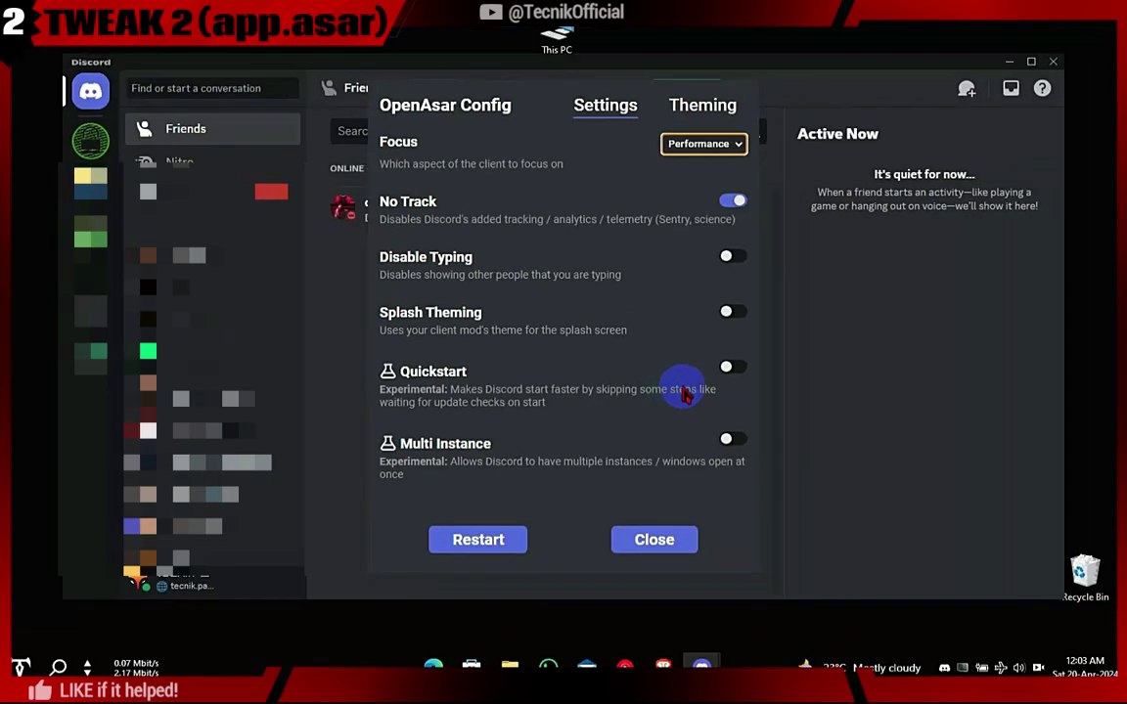
click(478, 541)
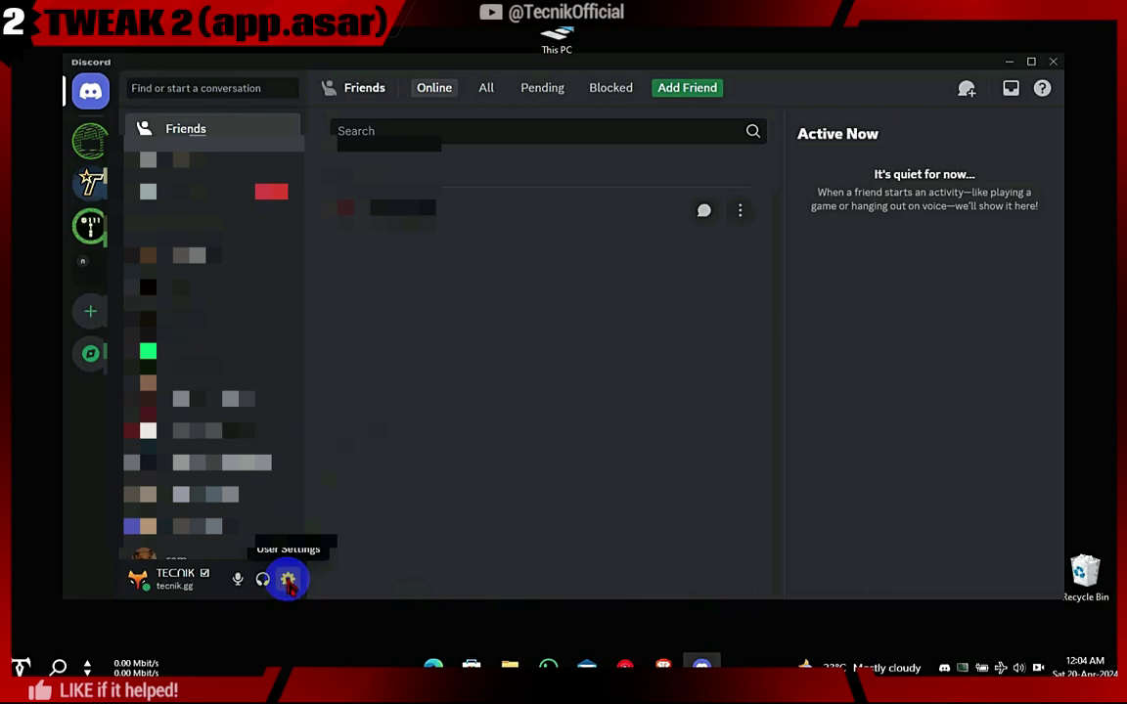
click(287, 581)
drag(332, 240, 345, 516)
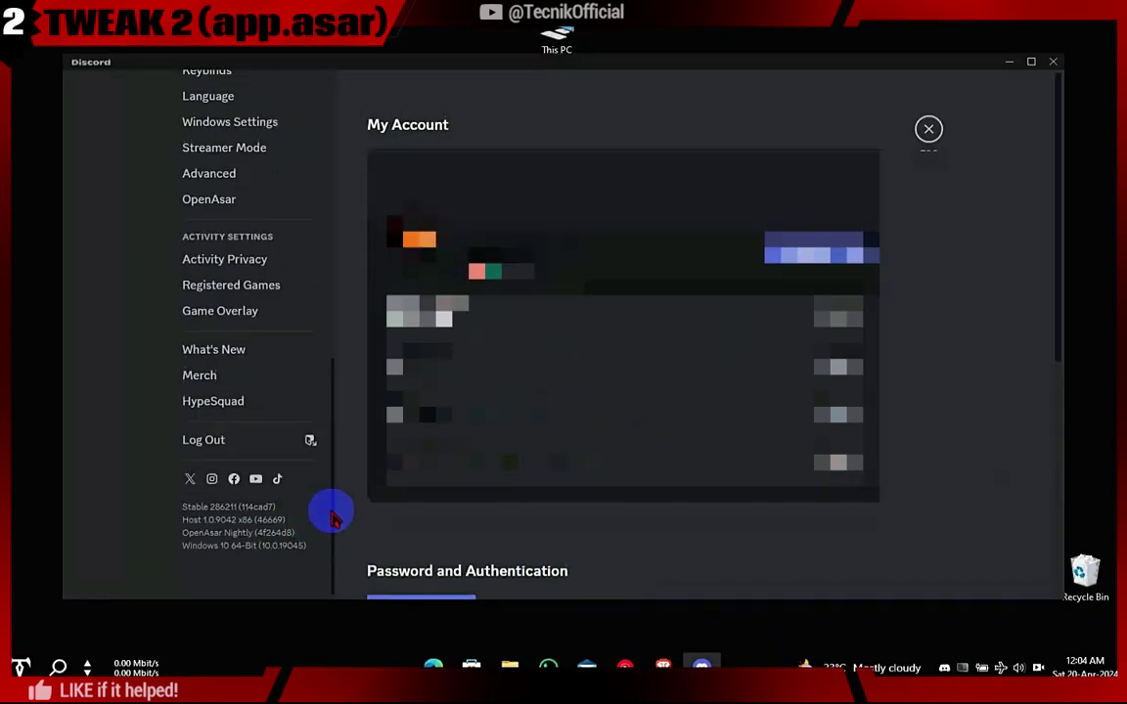
drag(332, 493, 340, 384)
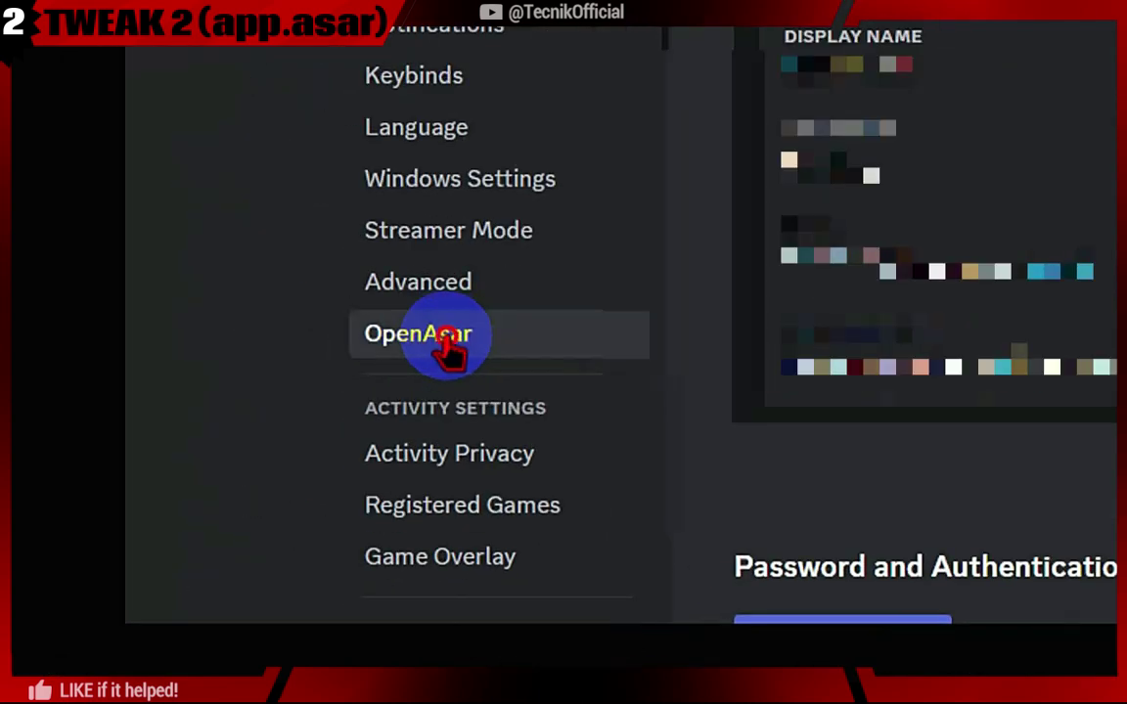
click(440, 338)
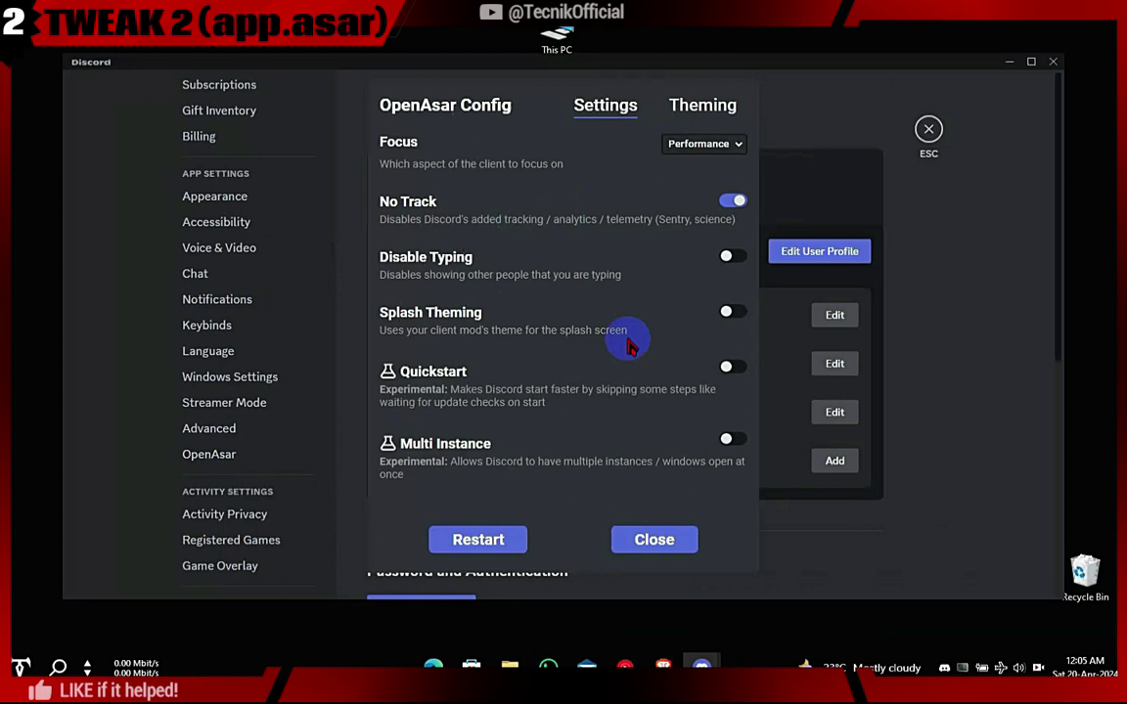
click(654, 543)
click(929, 130)
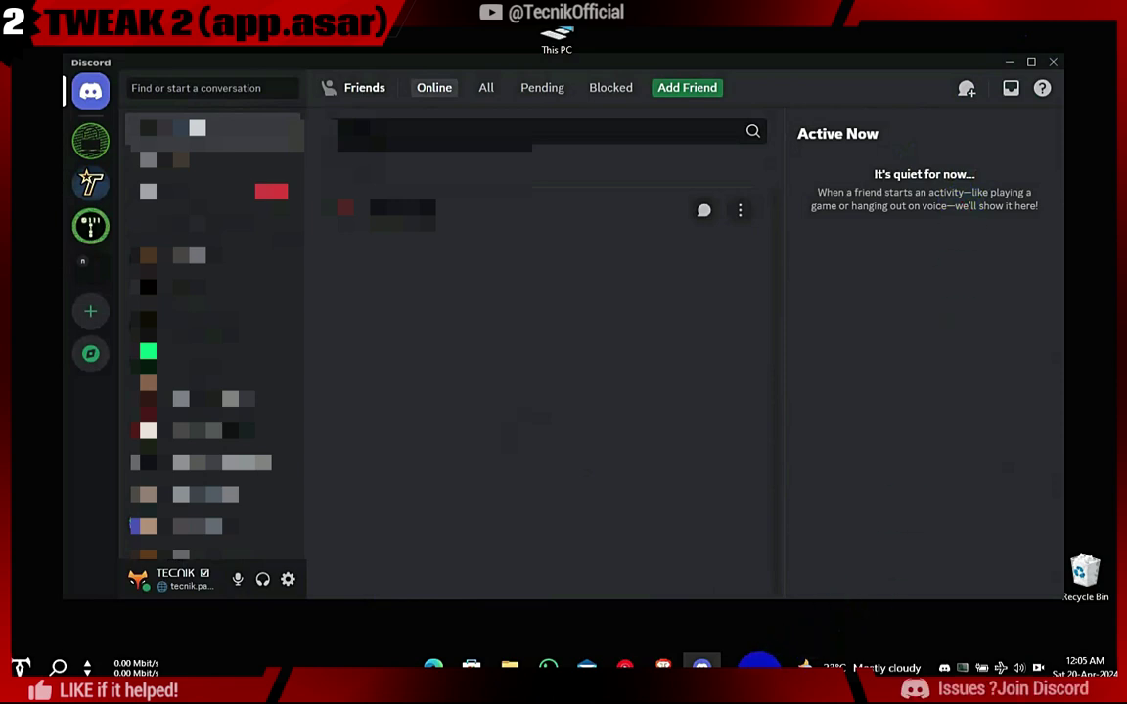
right_click(754, 666)
- Check Discord's 56.5 MB memory use in Task Manager, then show the desktop and select the installer
click(767, 598)
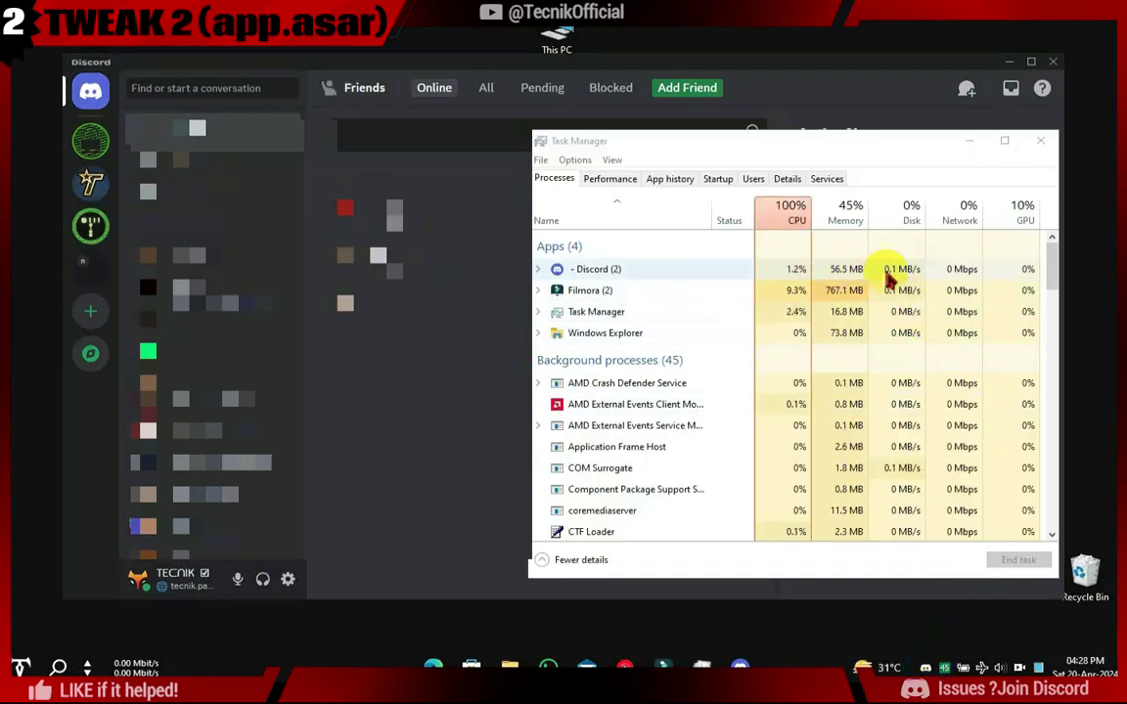
drag(1052, 252, 1052, 289)
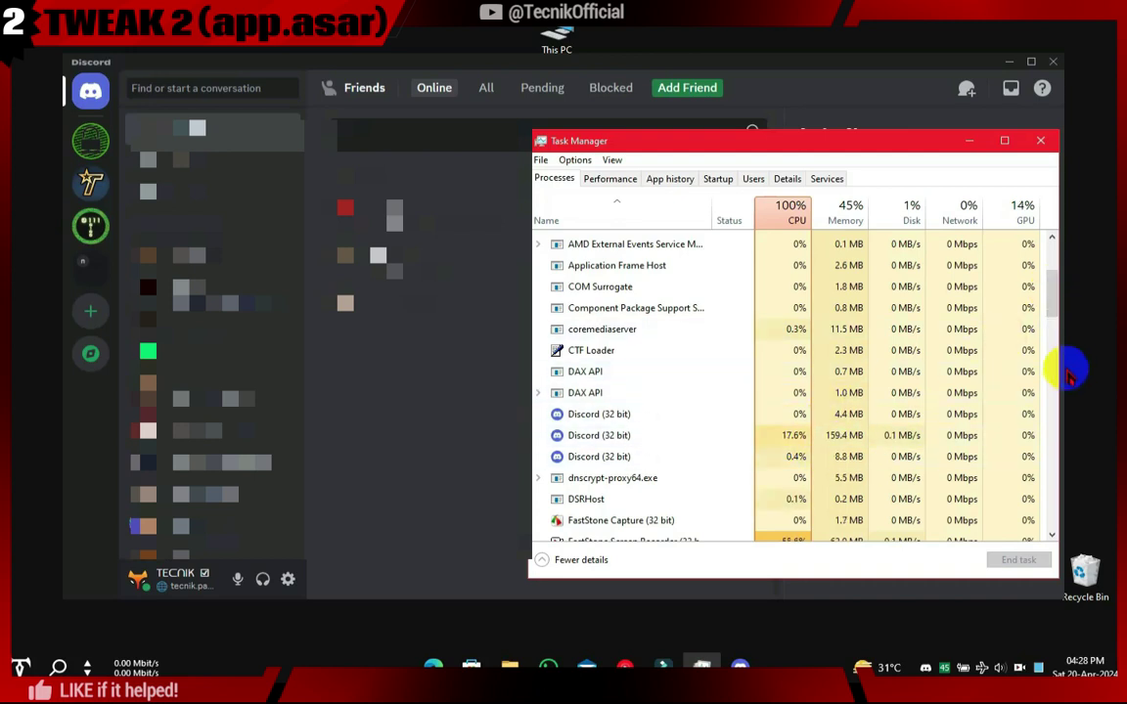
scroll(1063, 259, up, 4)
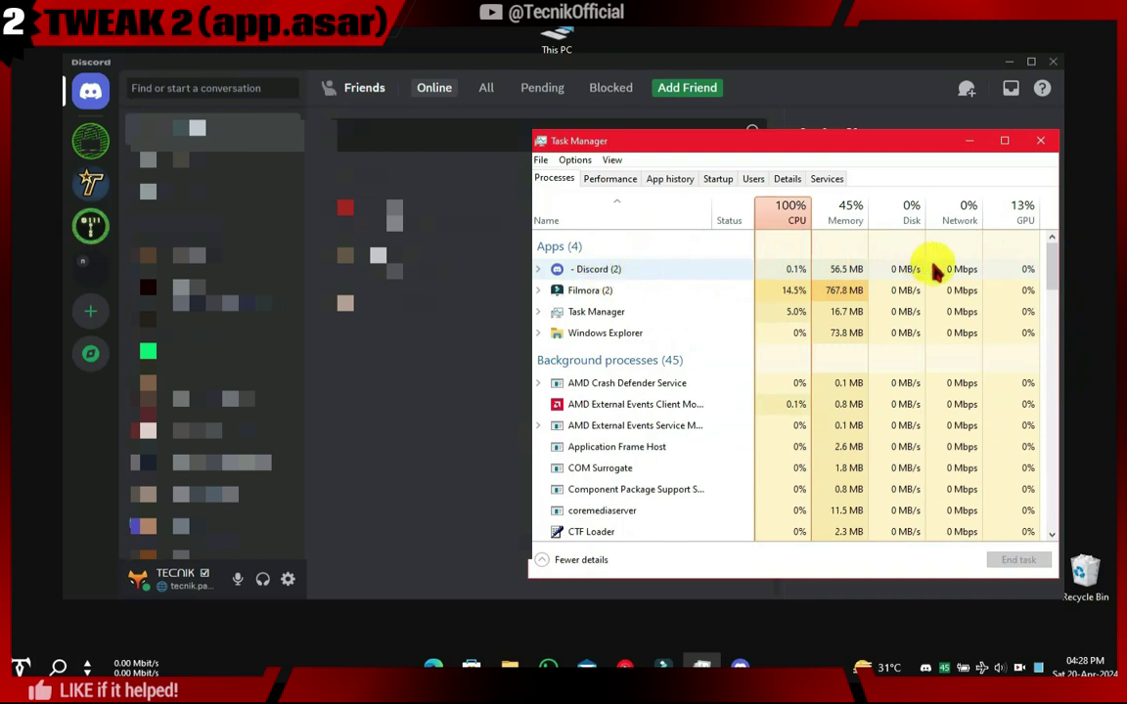
scroll(1057, 257, down, 3)
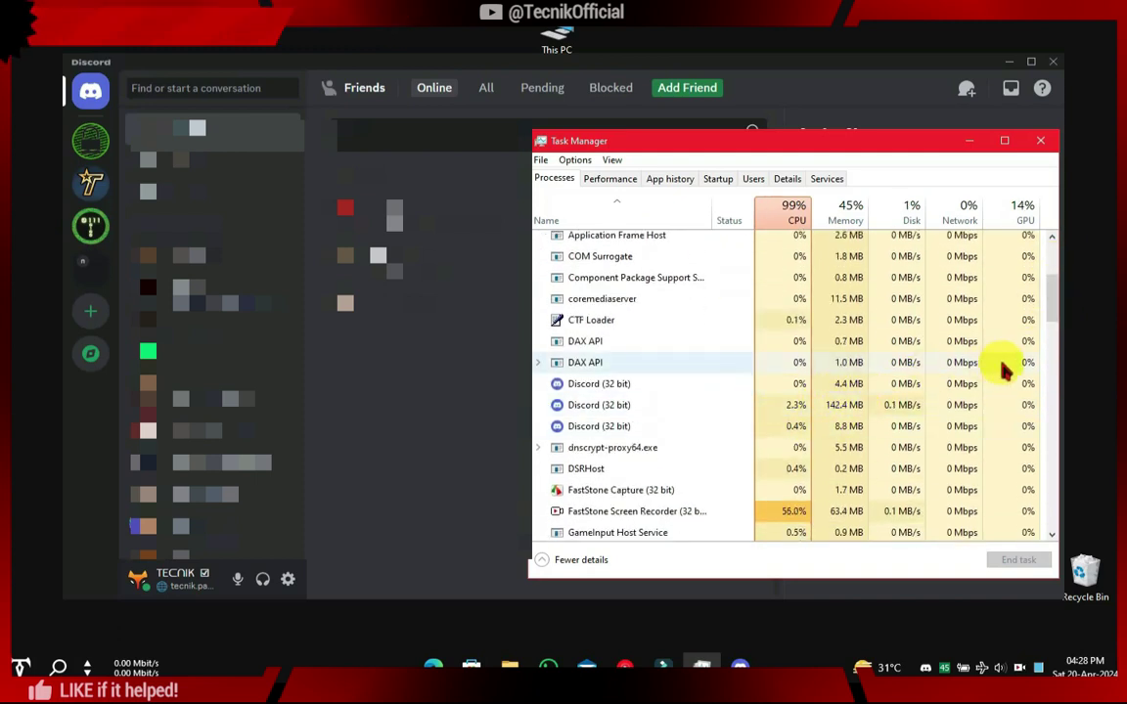
drag(1056, 303, 1066, 241)
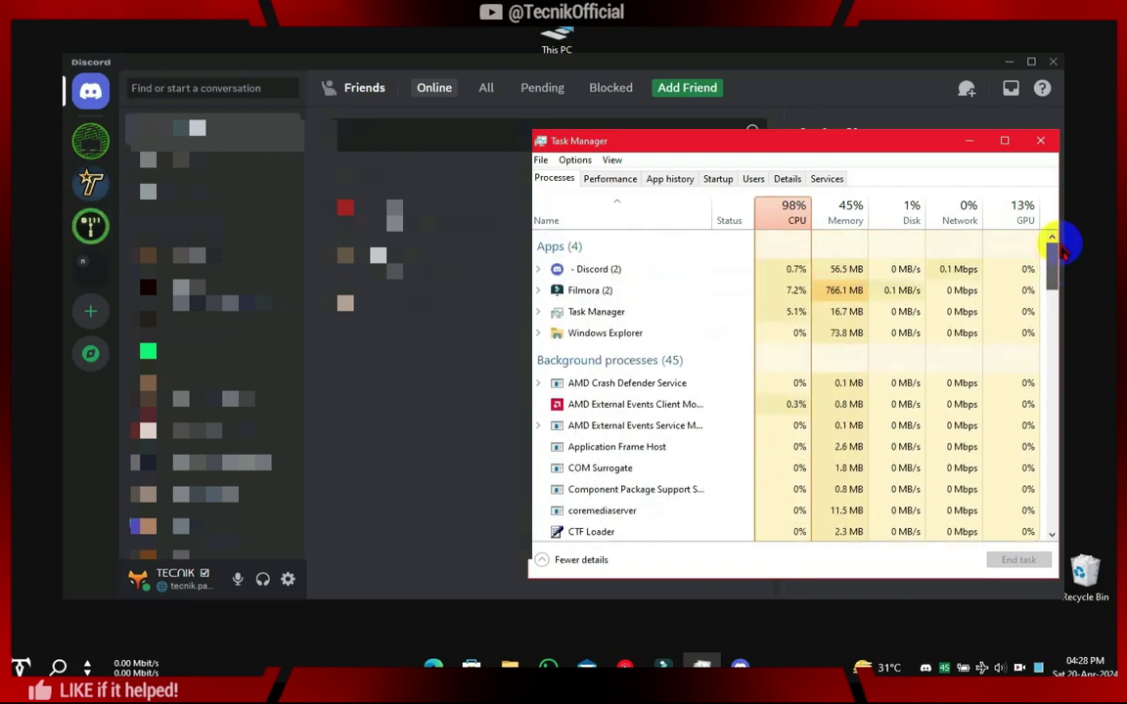
click(1088, 653)
click(618, 182)
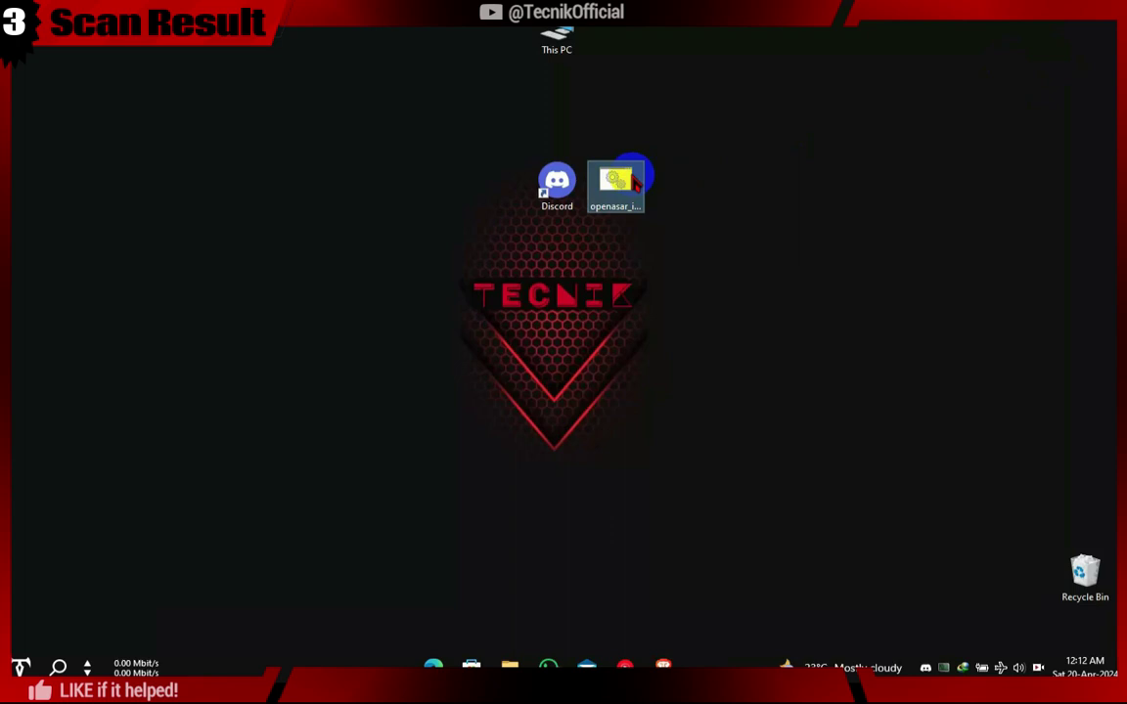
- Open openasar_installer_stable.bat in Notepad and inspect its opening commands
right_click(636, 178)
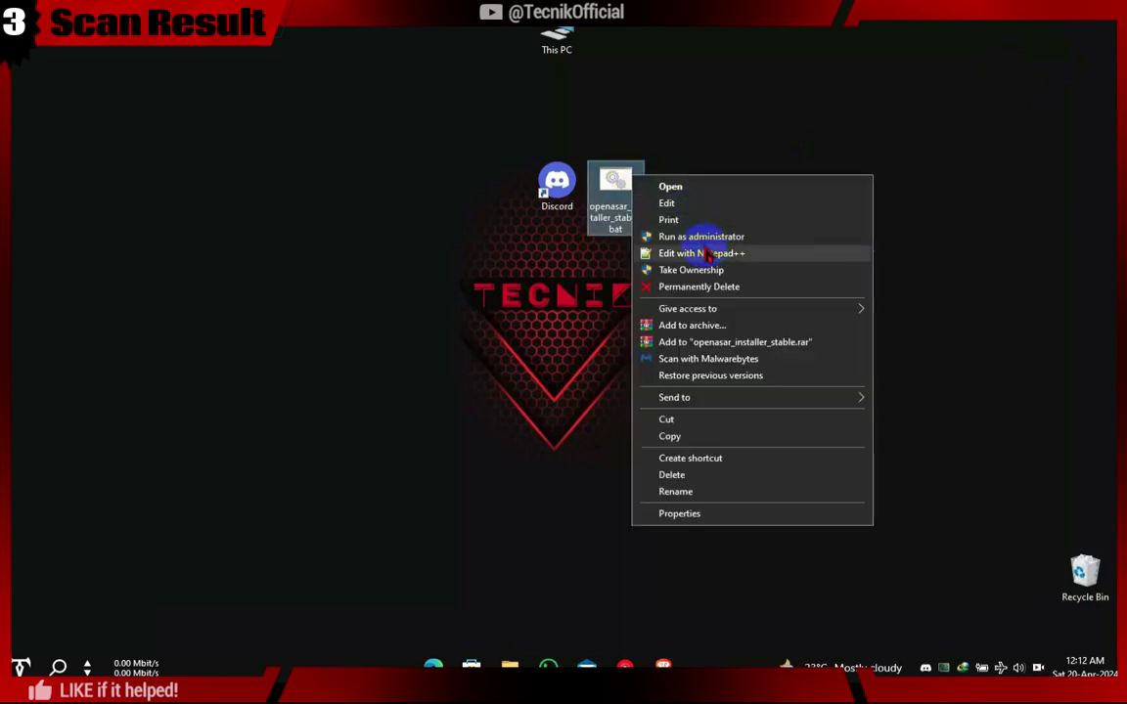
click(691, 205)
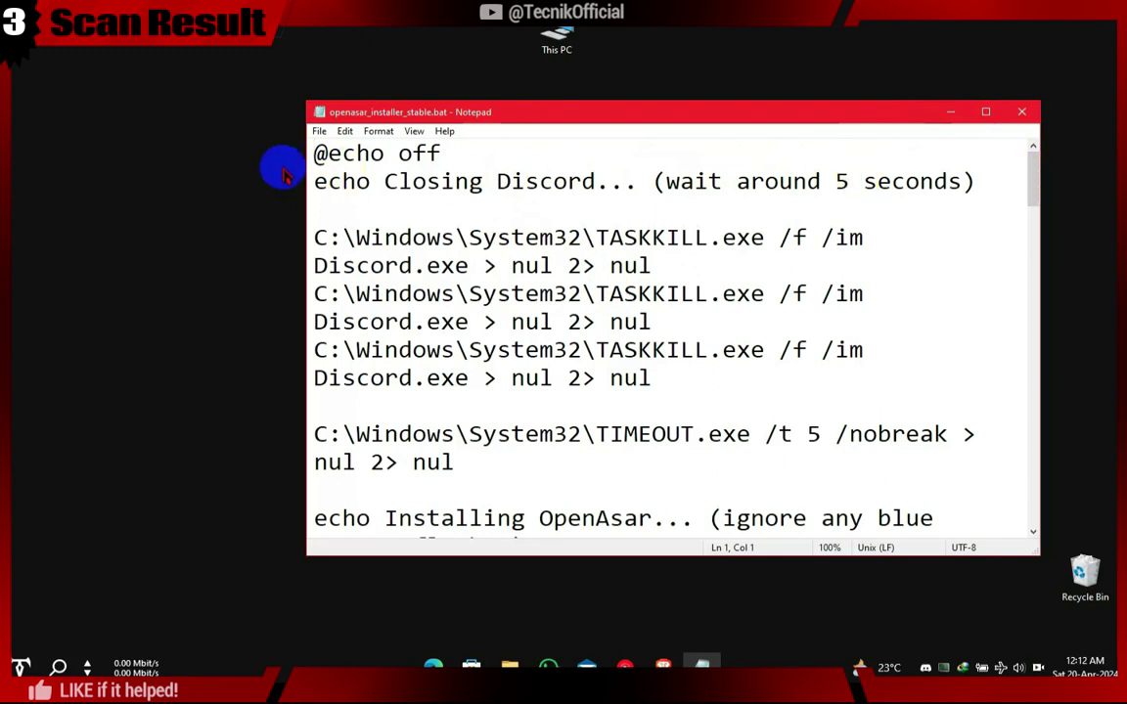
drag(313, 153, 963, 458)
click(709, 274)
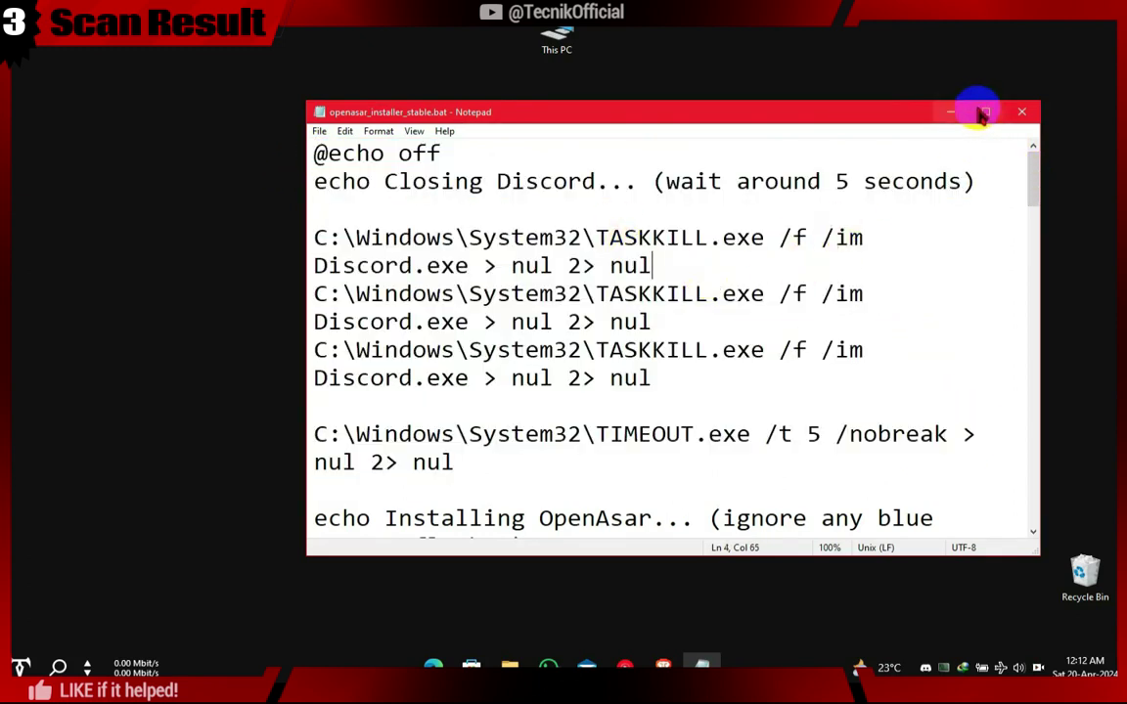
- Finish reviewing the script, close Notepad, and drag the file into the browser for VirusTotal
scroll(1031, 206, down, 1)
scroll(1035, 157, up, 1)
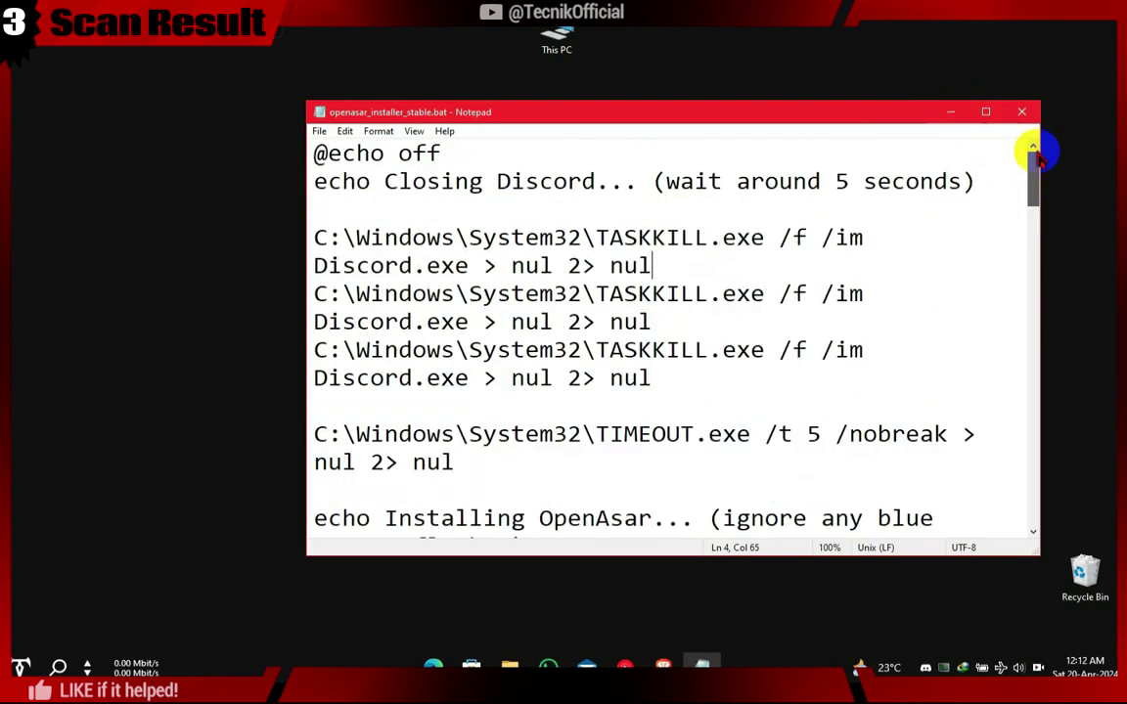
click(1022, 111)
drag(614, 199, 802, 340)
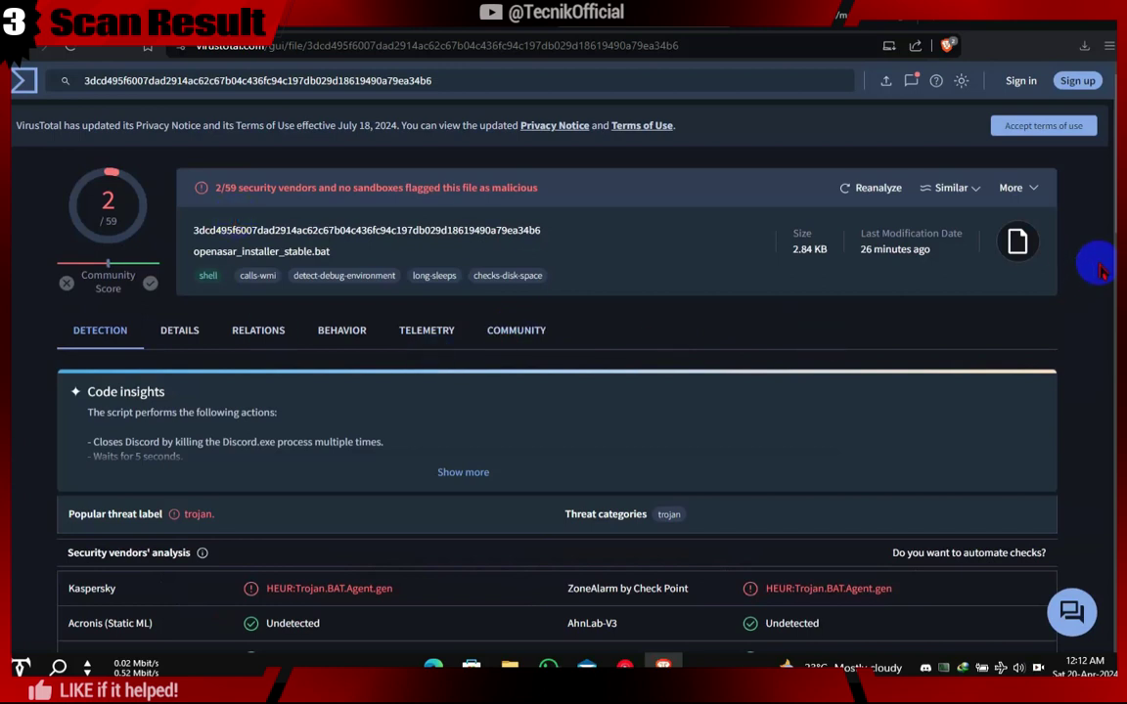
- Expand the Code insights action list on the 2/59 VirusTotal report and select it
scroll(274, 527, down, 2)
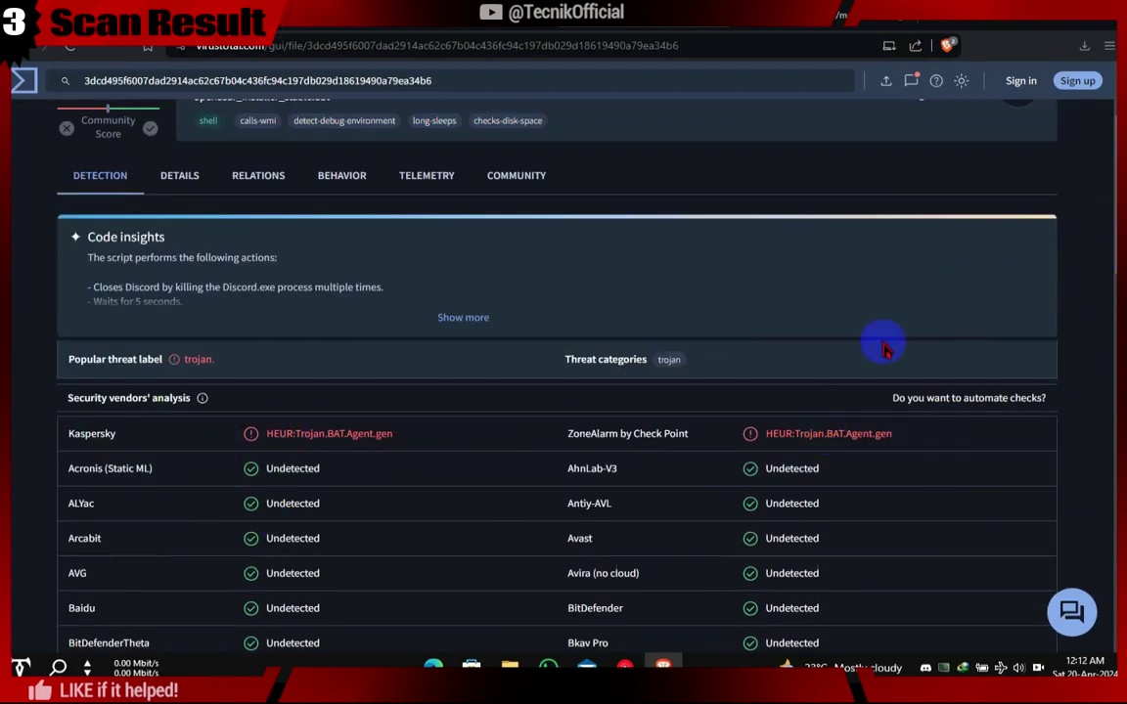
click(453, 318)
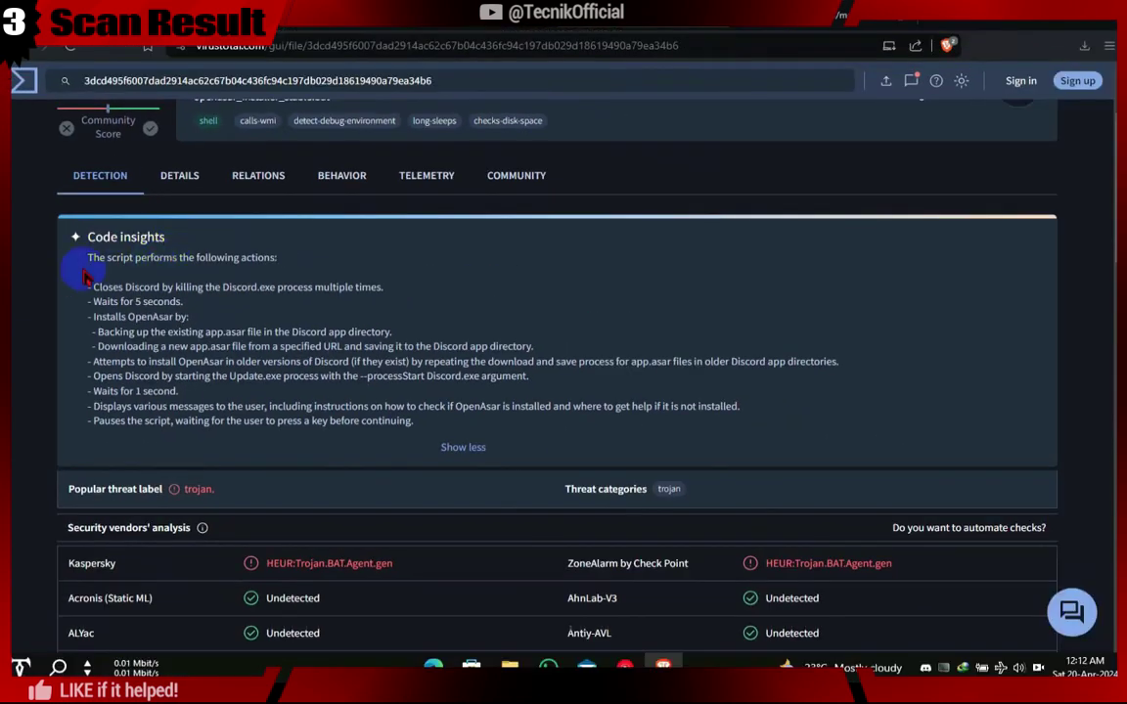
drag(91, 286, 678, 436)
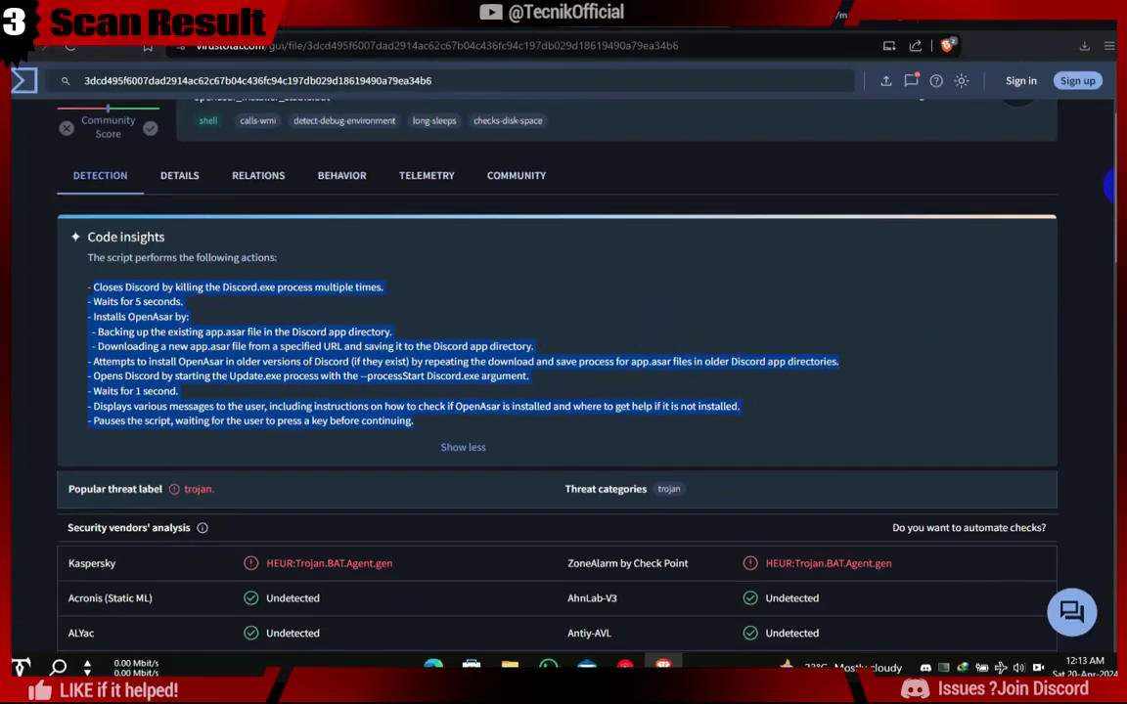
scroll(1110, 205, up, 3)
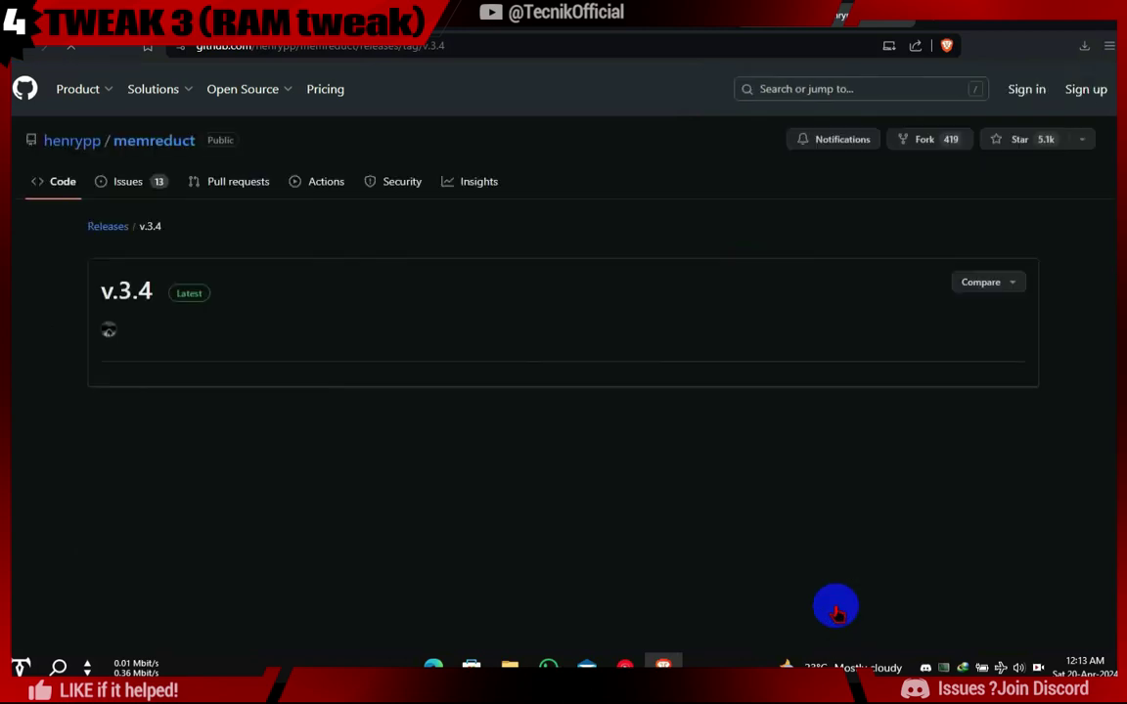
- Download memreduct-3.4-setup.exe from the v.3.4 release's Assets list
scroll(1084, 323, down, 5)
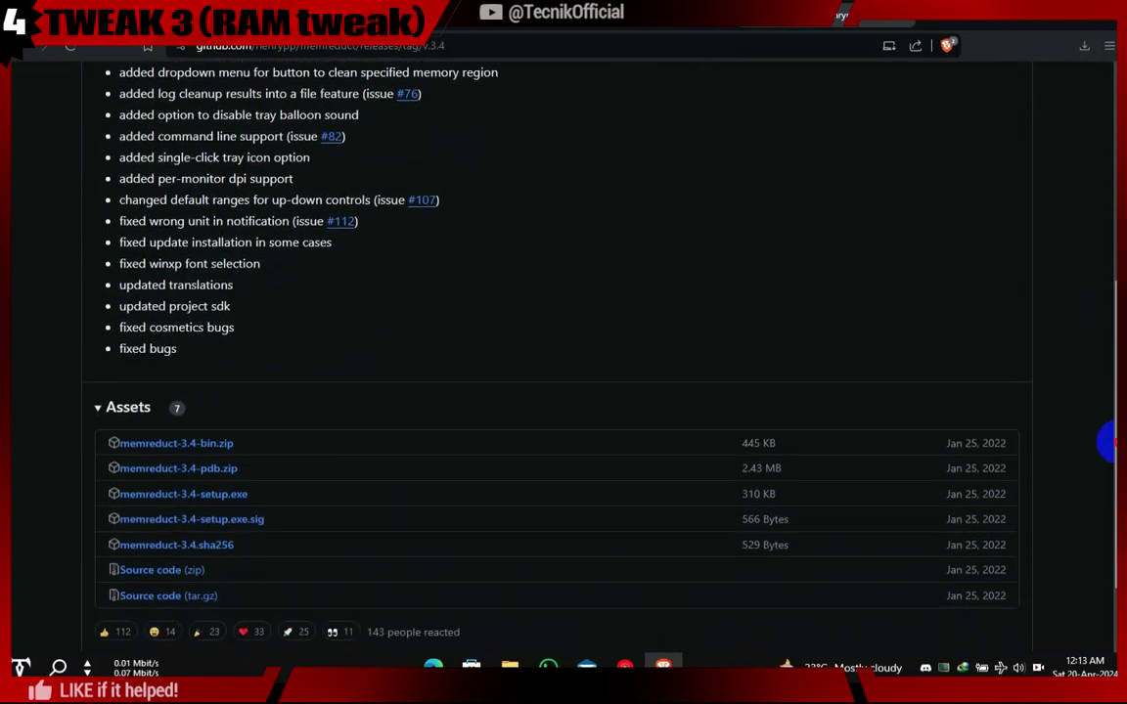
click(223, 409)
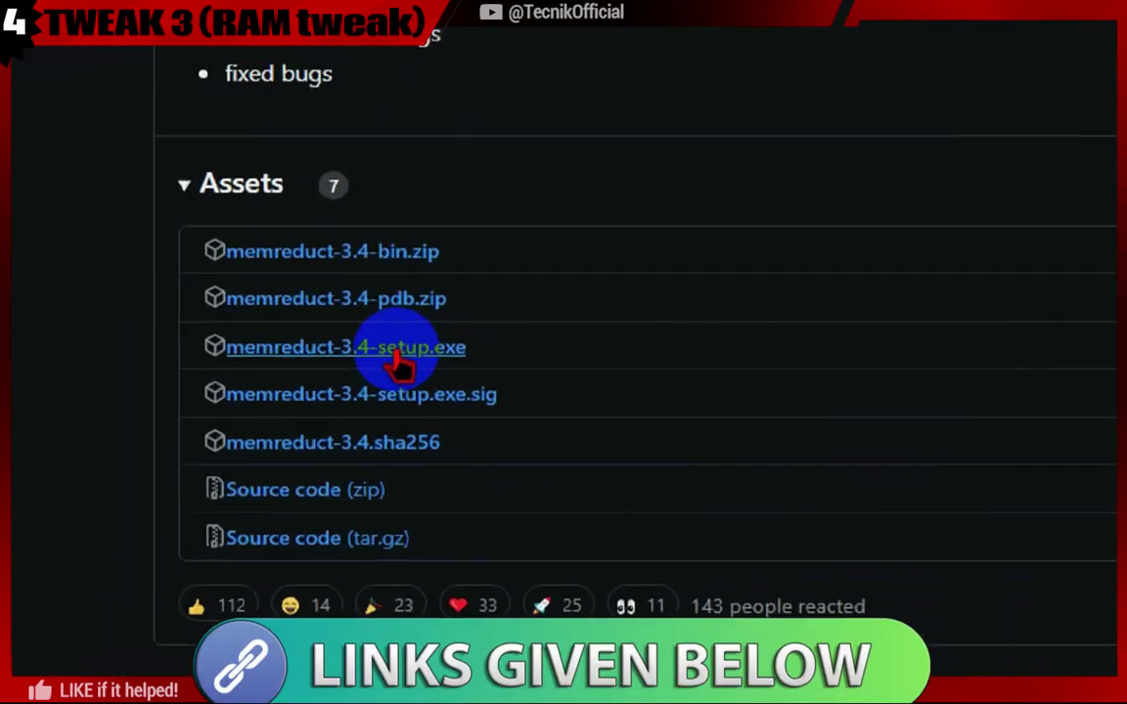